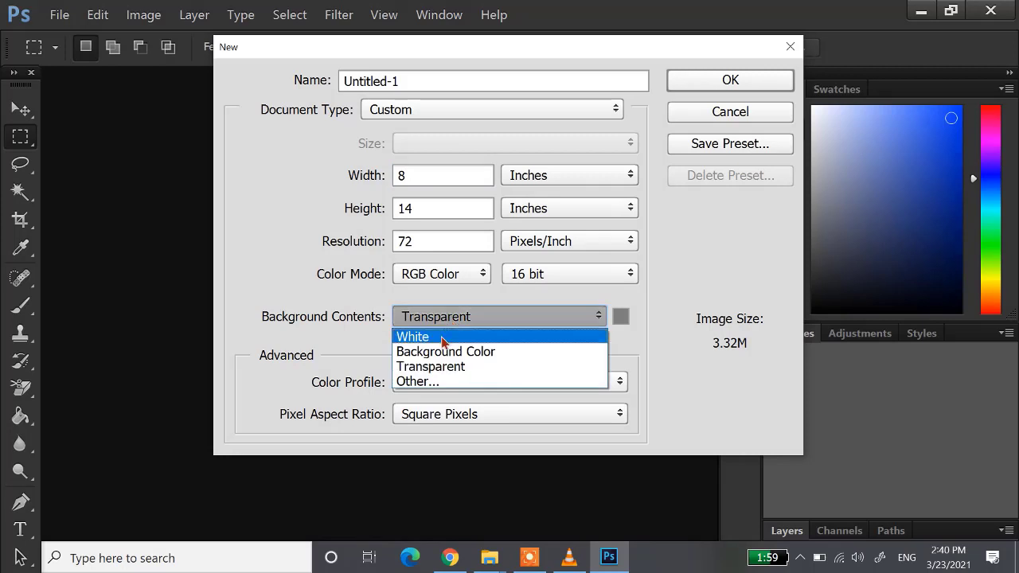
# Step: Create the 8 × 14 inch, 72 pixels/inch document with White background contents and widen the toolbox to two columns
pyautogui.click(442, 337)
pyautogui.click(728, 83)
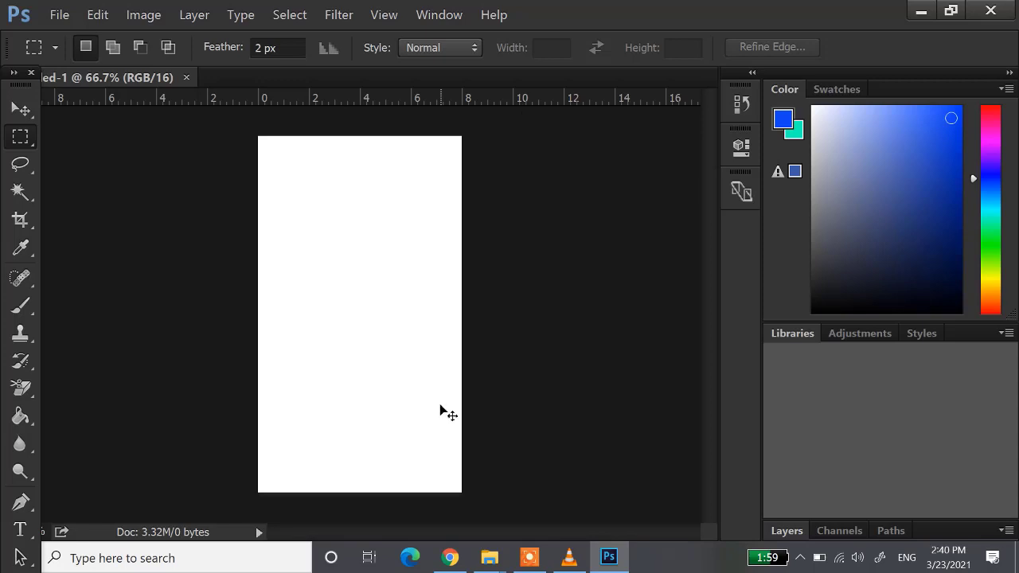
pyautogui.hotkey('ctrl', 'r')
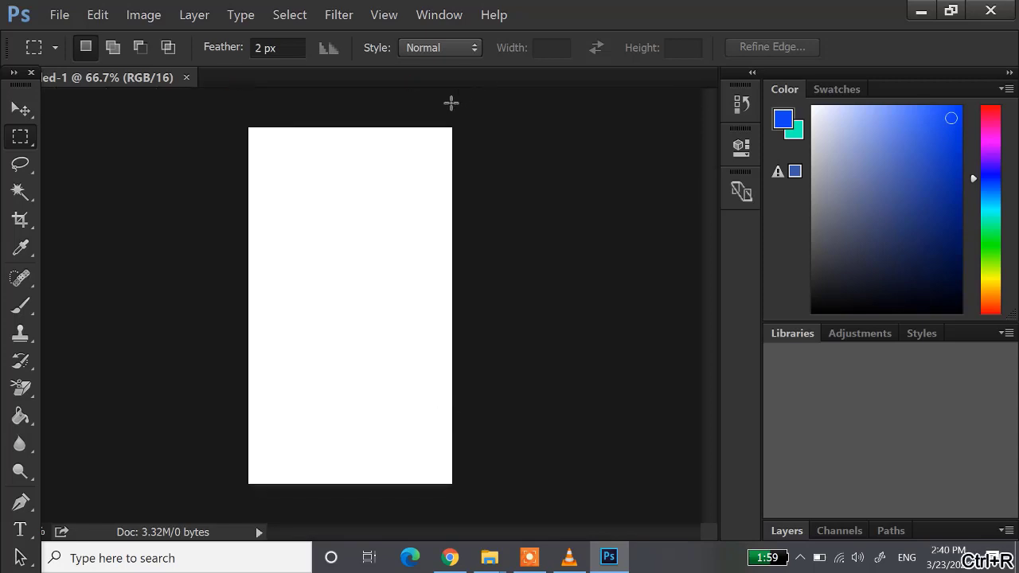
pyautogui.hotkey('ctrl', 'r')
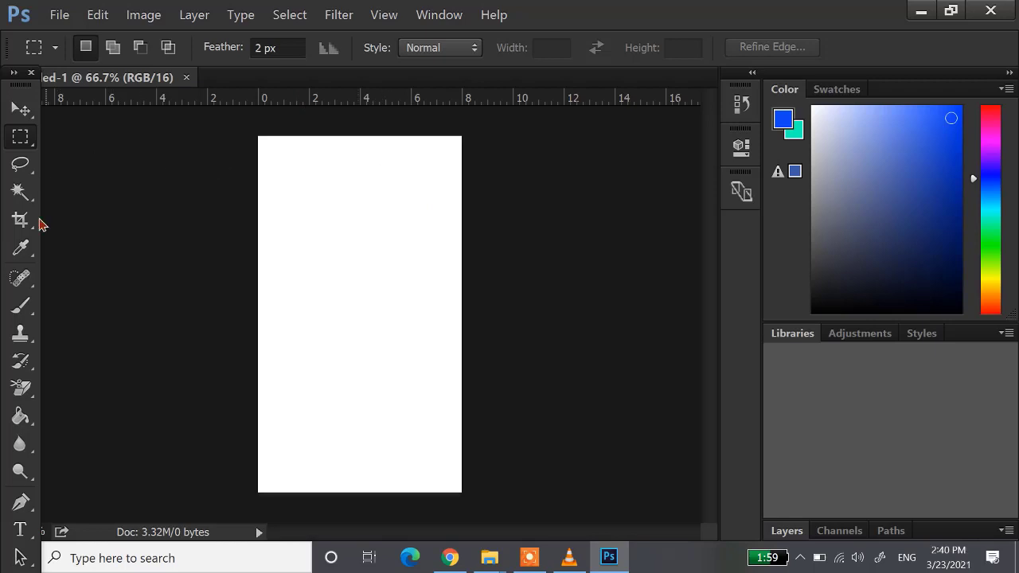
pyautogui.click(14, 73)
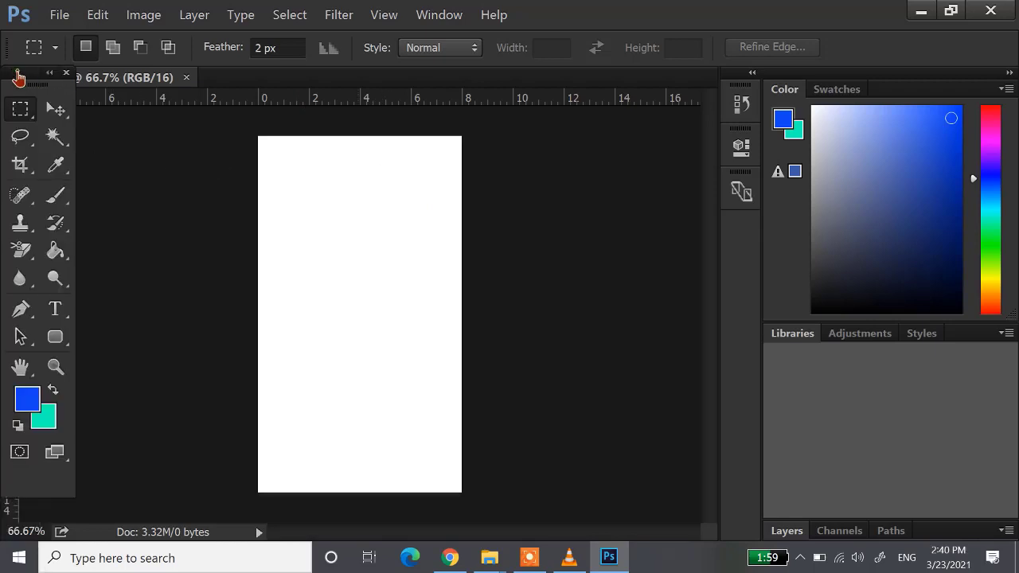
# Step: Draw a rectangular marquee selection about 4.5 inches wide in the upper middle of the canvas
pyautogui.click(60, 117)
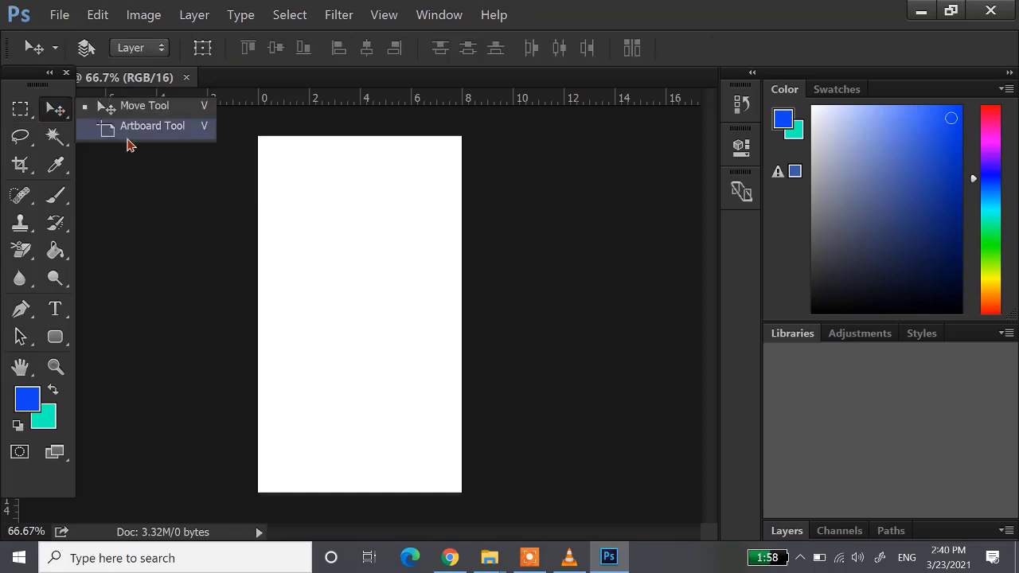
pyautogui.click(21, 110)
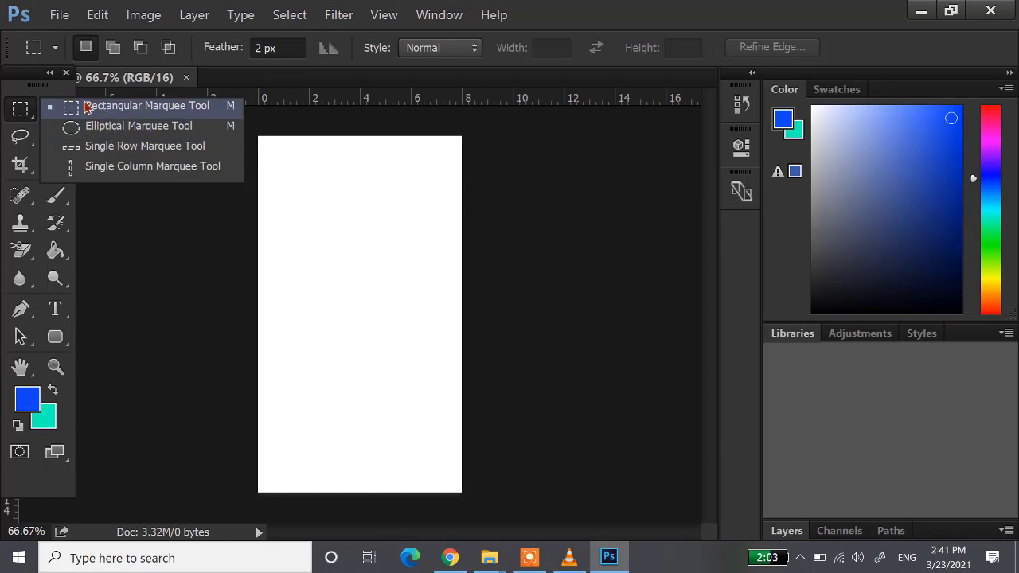
pyautogui.click(119, 106)
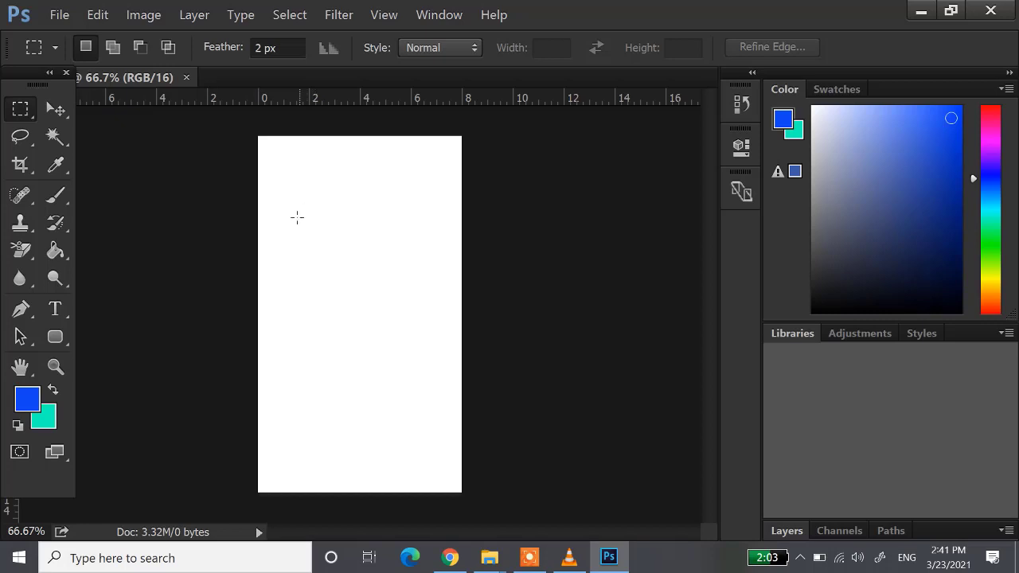
pyautogui.moveTo(299, 220); pyautogui.dragTo(413, 338)
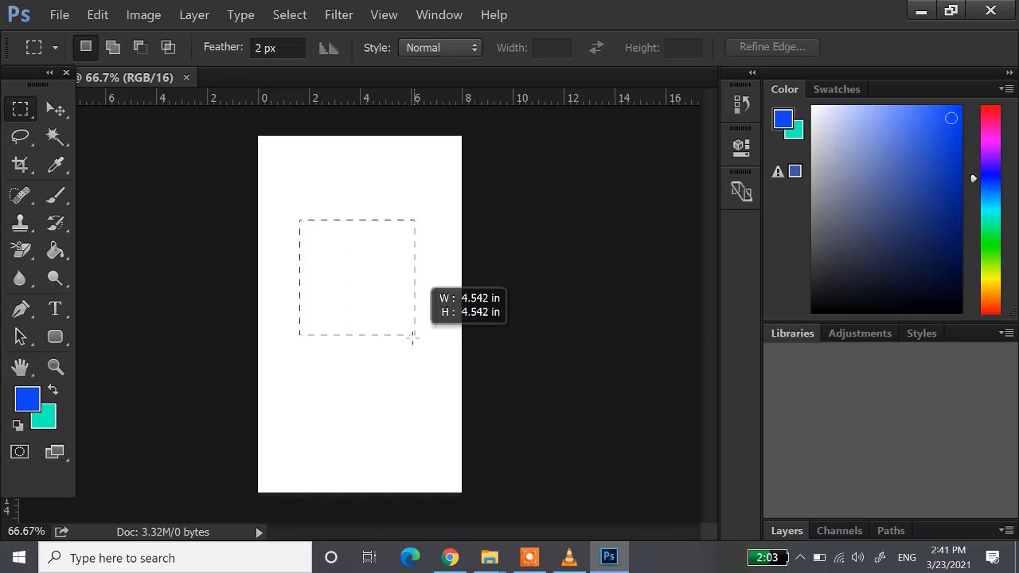
pyautogui.moveTo(412, 337); pyautogui.dragTo(414, 339)
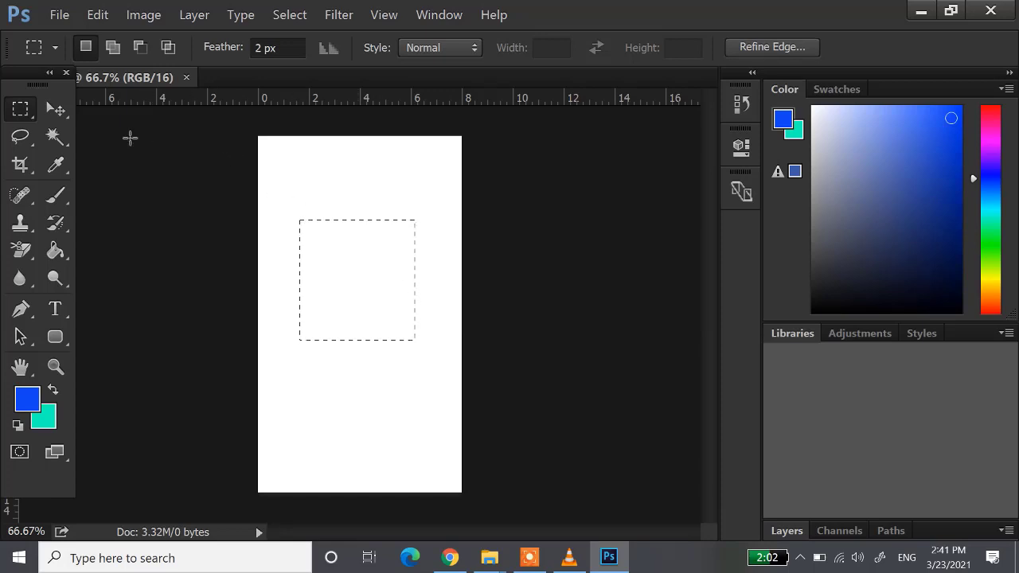
# Step: Move the floating toolbox clear of the document title and add a new layer above the Background
pyautogui.moveTo(29, 82); pyautogui.dragTo(29, 105)
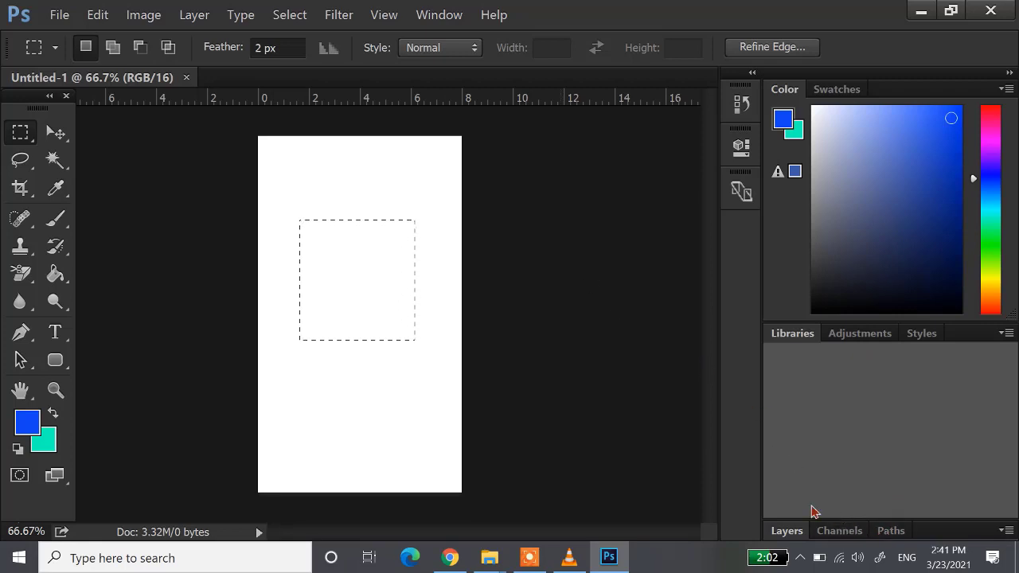
pyautogui.click(781, 531)
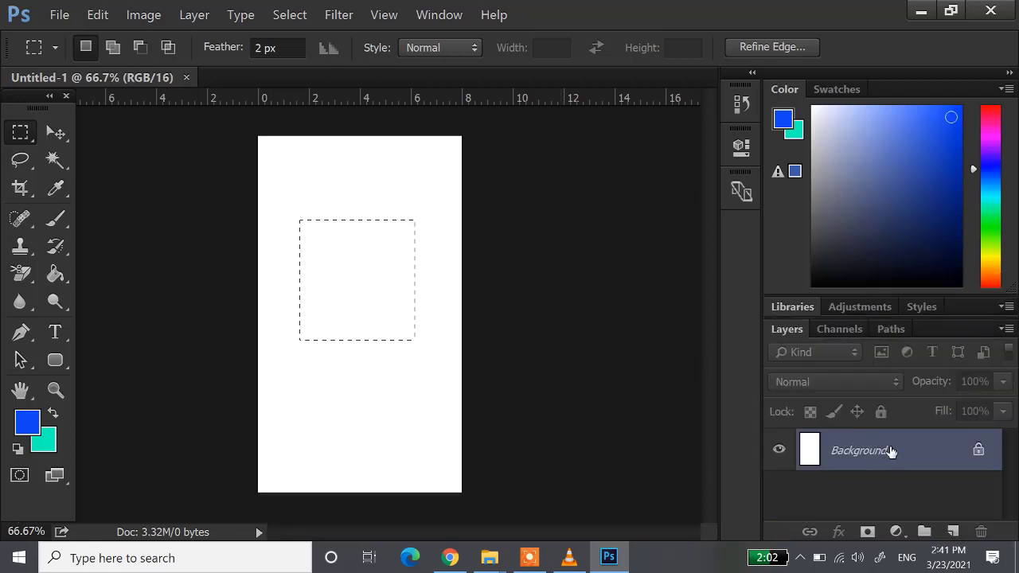
pyautogui.click(953, 533)
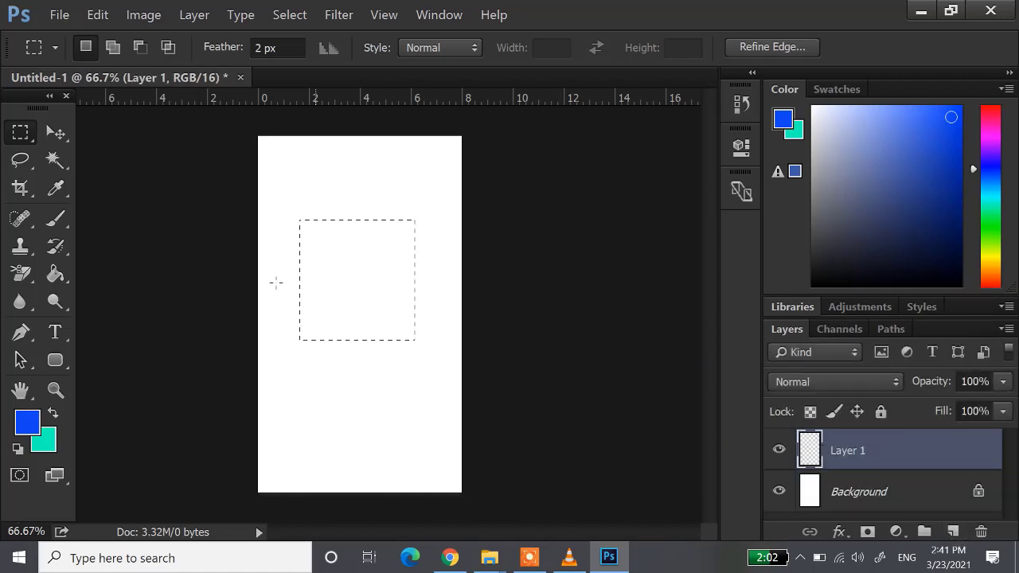
# Step: Replace the selection with a square one in the middle of the canvas, fill it with the teal background color, and deselect
pyautogui.click(389, 339)
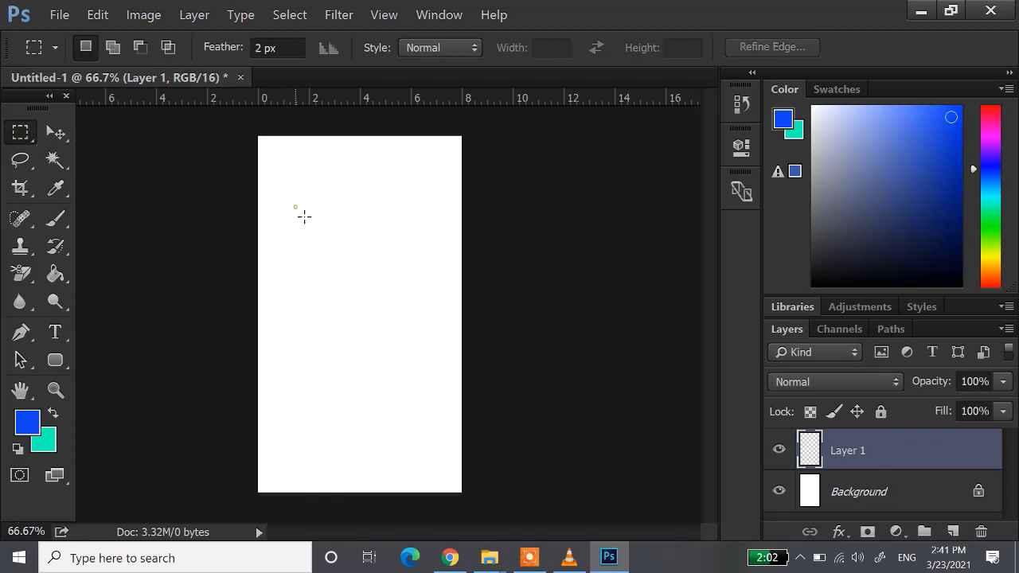
pyautogui.moveTo(295, 207); pyautogui.dragTo(420, 348)
pyautogui.moveTo(367, 274); pyautogui.dragTo(364, 316)
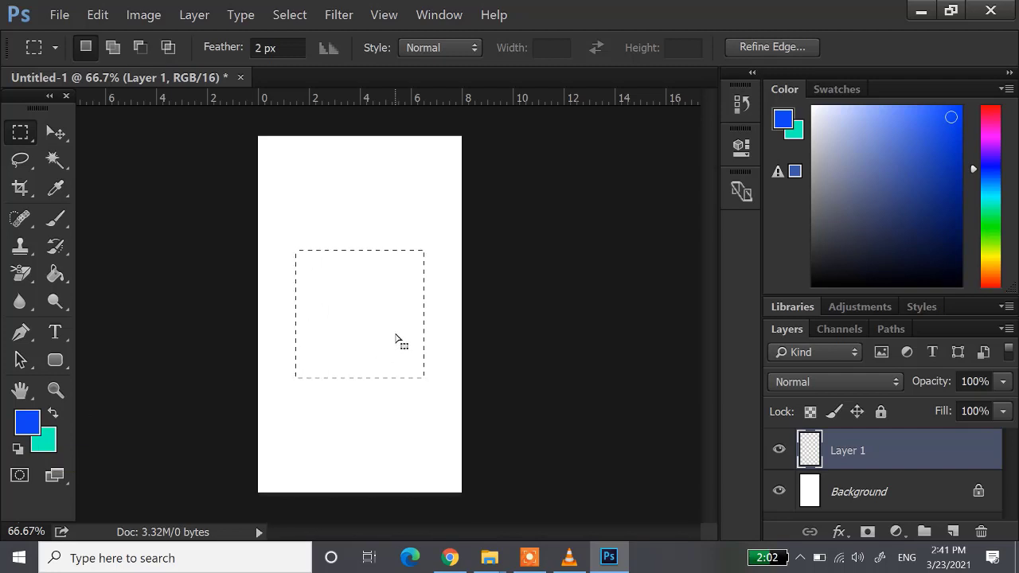
pyautogui.hotkey('ctrl', 'BackSpace')
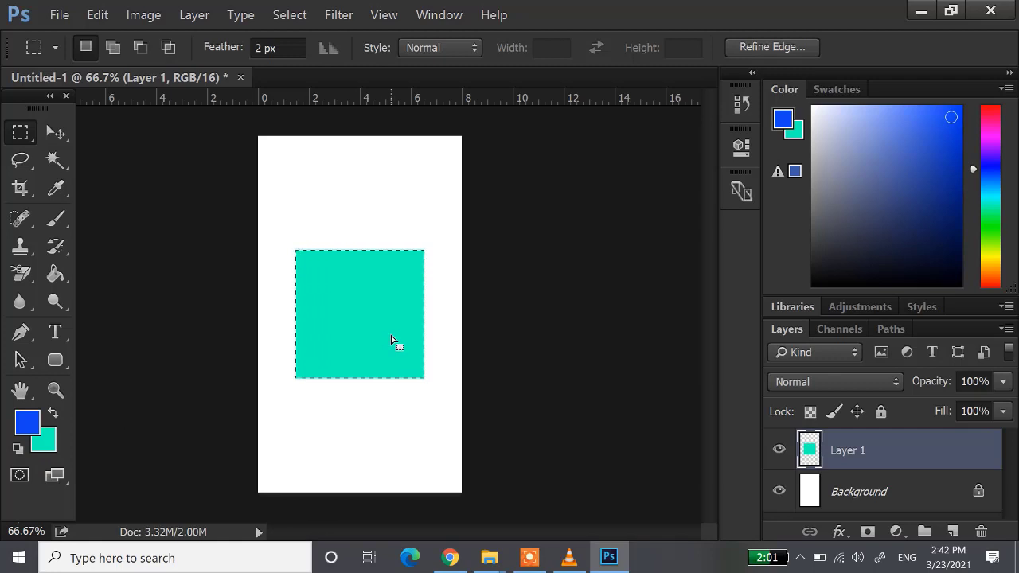
pyautogui.hotkey('ctrl', 'd')
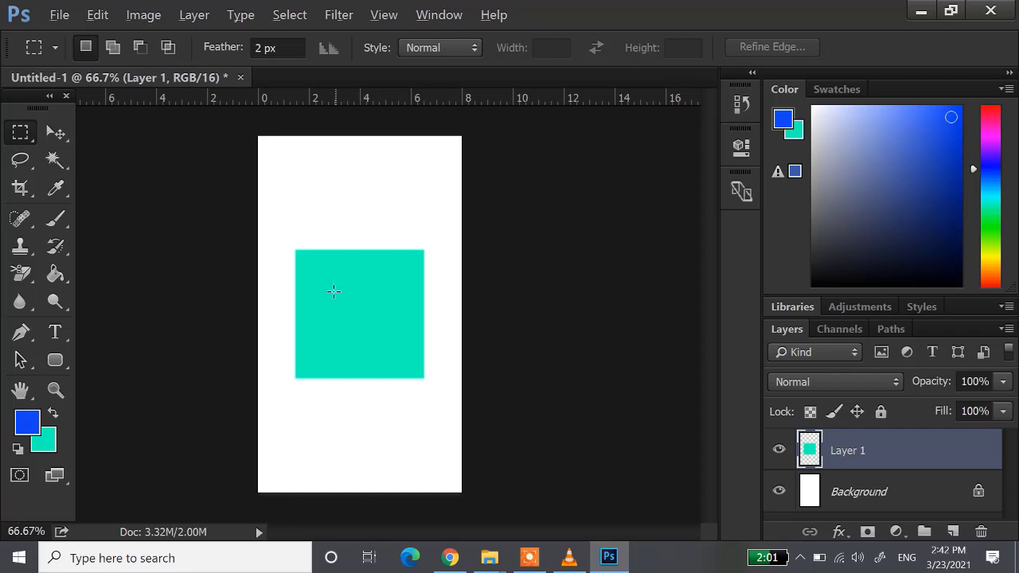
# Step: Duplicate the teal square with the Move tool, placing the copy below it and partly past the canvas's right edge
pyautogui.click(57, 133)
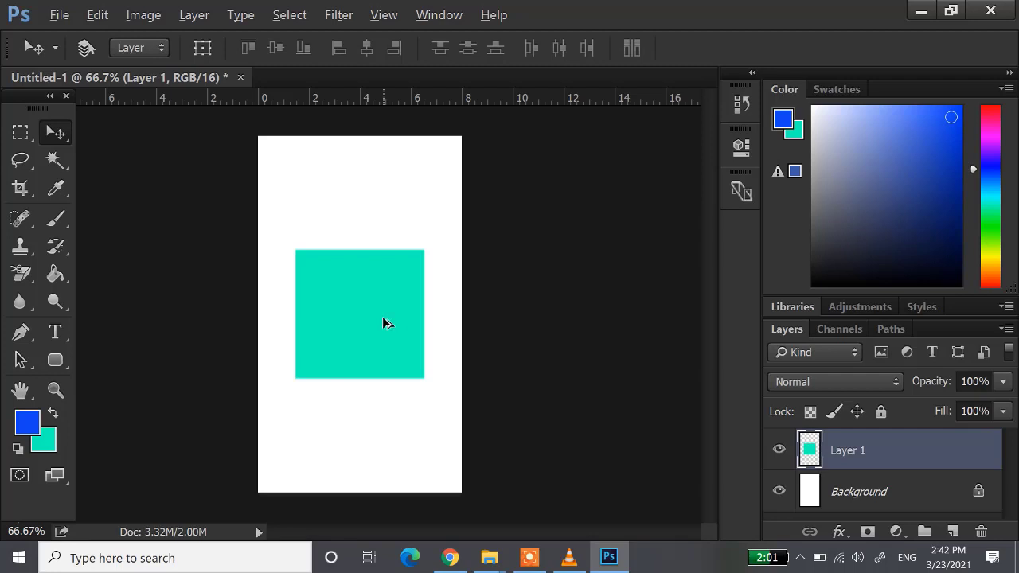
pyautogui.moveTo(374, 306); pyautogui.dragTo(419, 427)
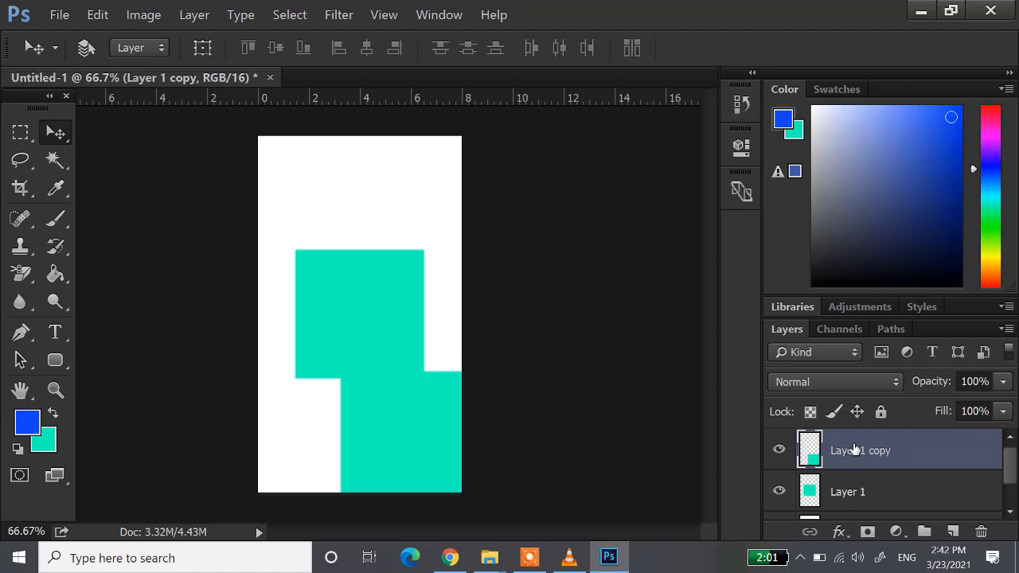
pyautogui.moveTo(337, 292); pyautogui.dragTo(337, 257)
# Step: Arrange the original square above its copy, lined up vertically with a small gap near the canvas's left edge
pyautogui.click(802, 483)
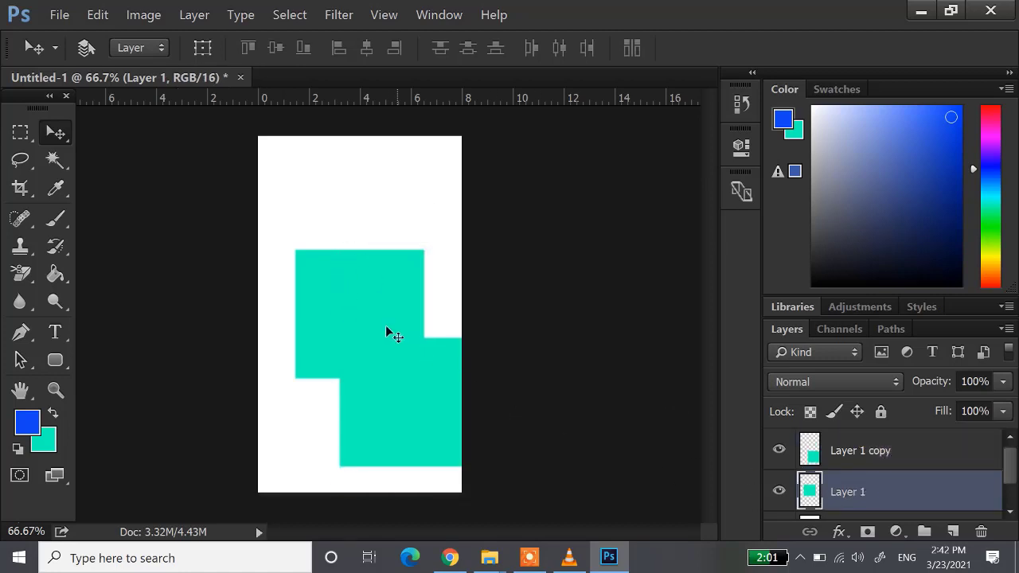
pyautogui.moveTo(348, 299); pyautogui.dragTo(338, 237)
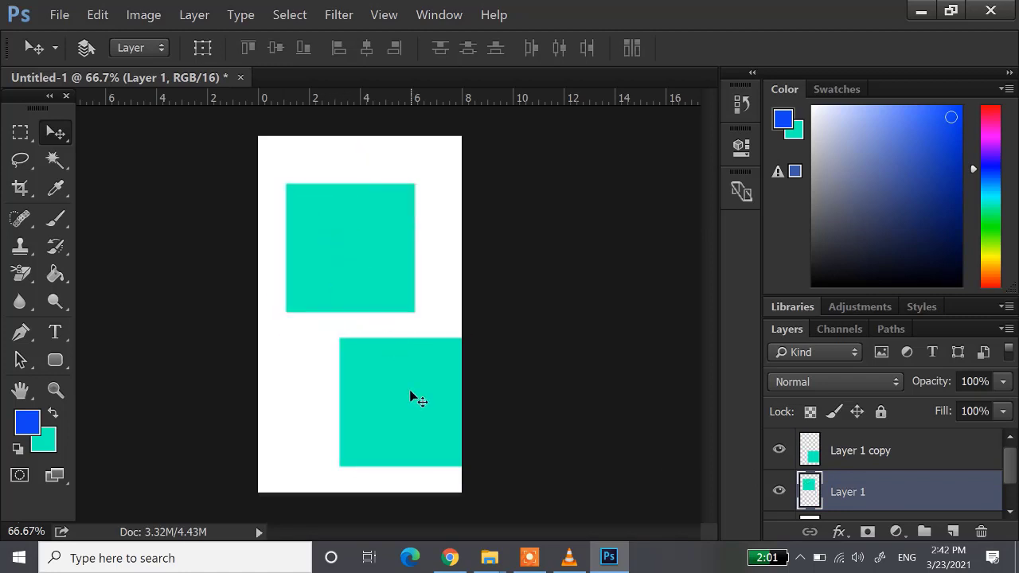
pyautogui.moveTo(410, 393); pyautogui.dragTo(347, 405)
pyautogui.click(882, 452)
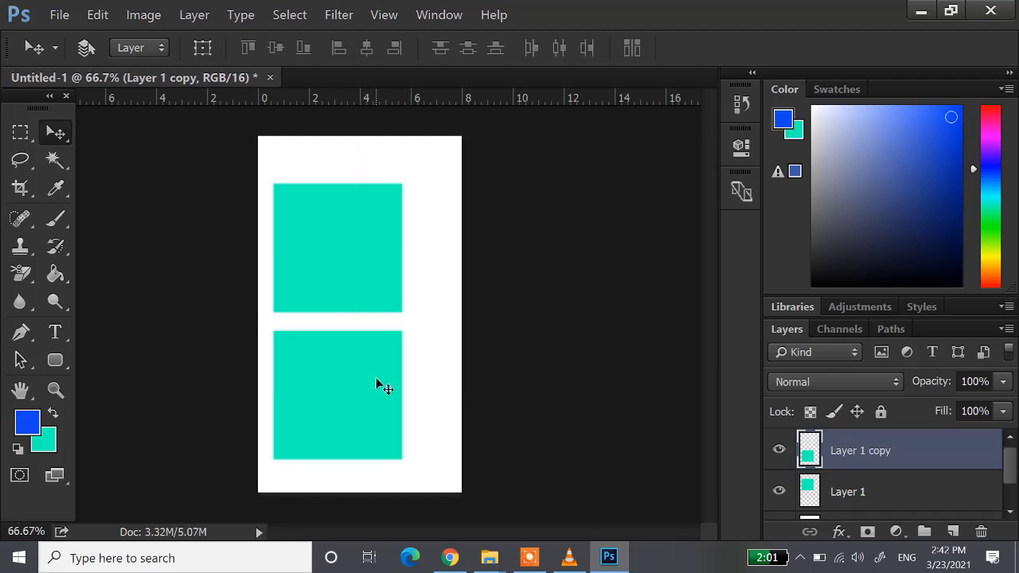
# Step: Rotate the lower square by 45 degrees and center it over the upper square to form an eight-pointed star
pyautogui.press('ctrl')
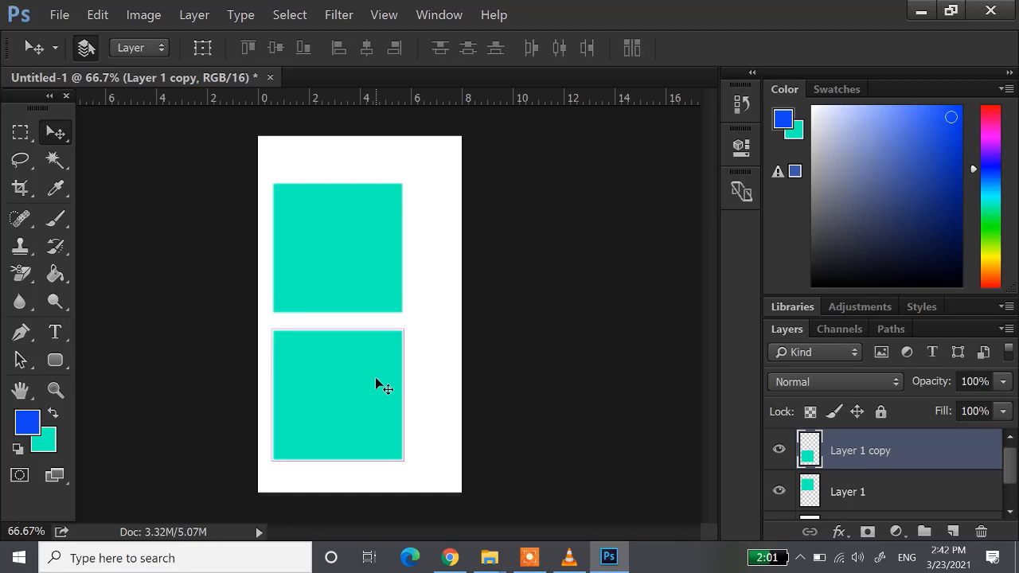
pyautogui.hotkey('ctrl', 't')
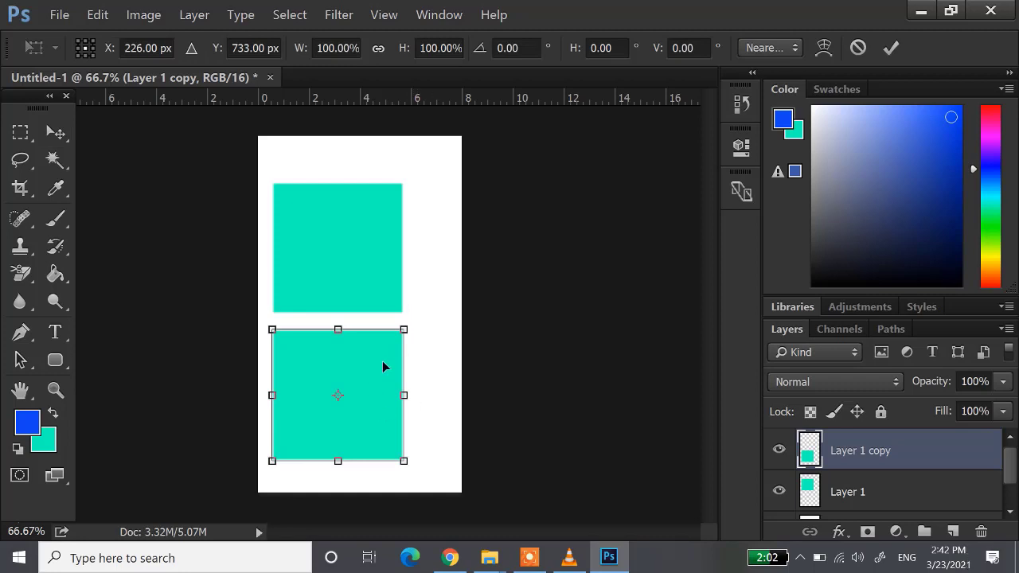
pyautogui.moveTo(398, 334); pyautogui.dragTo(357, 376)
pyautogui.hotkey('ctrl', 'z')
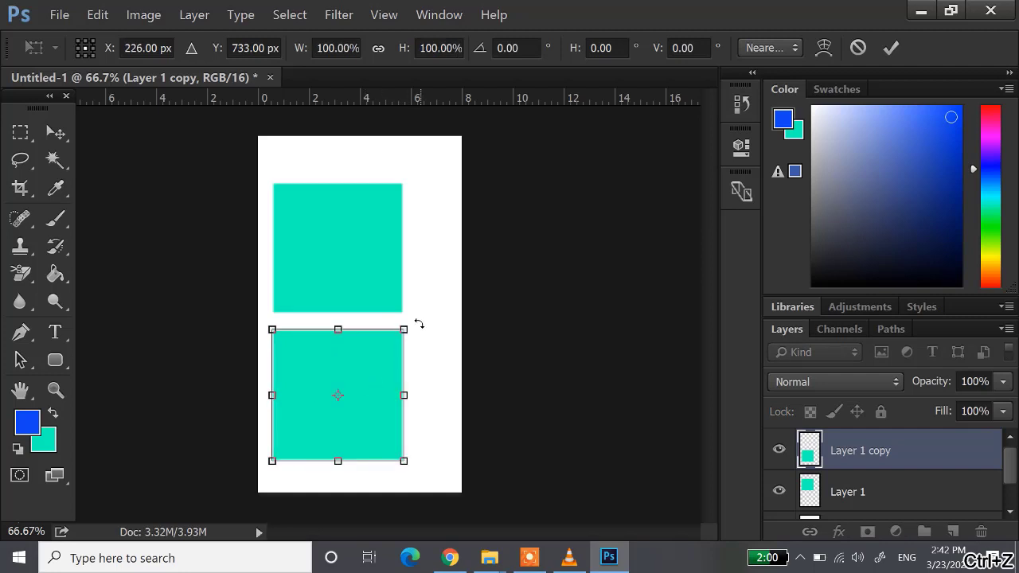
pyautogui.moveTo(419, 323); pyautogui.dragTo(432, 398)
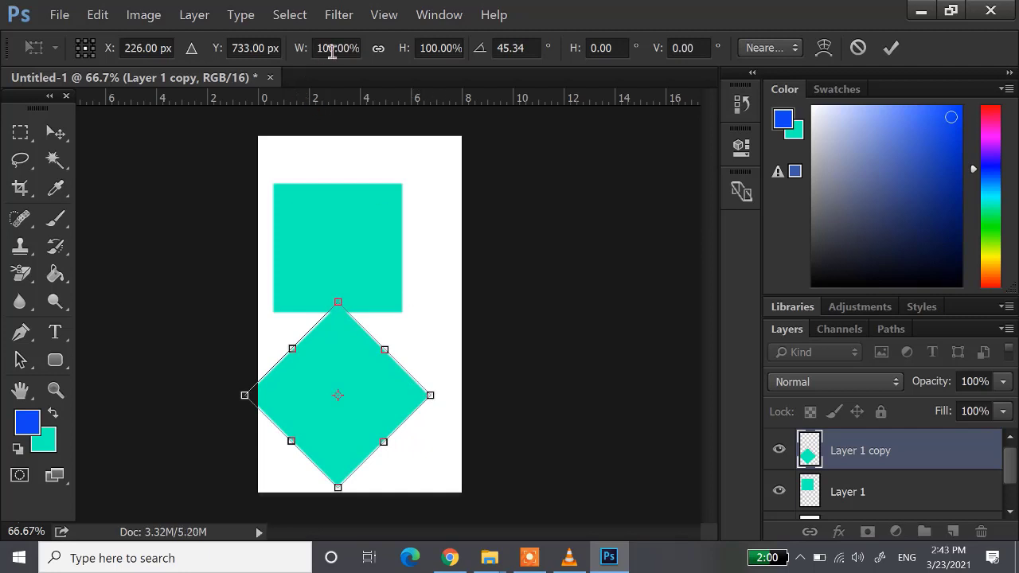
pyautogui.click(507, 49)
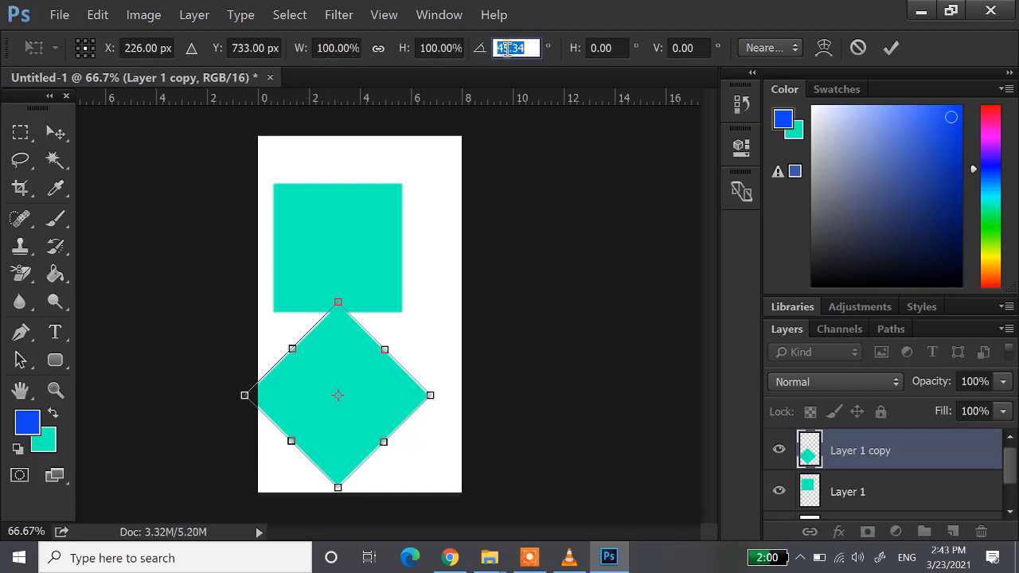
pyautogui.write('45')
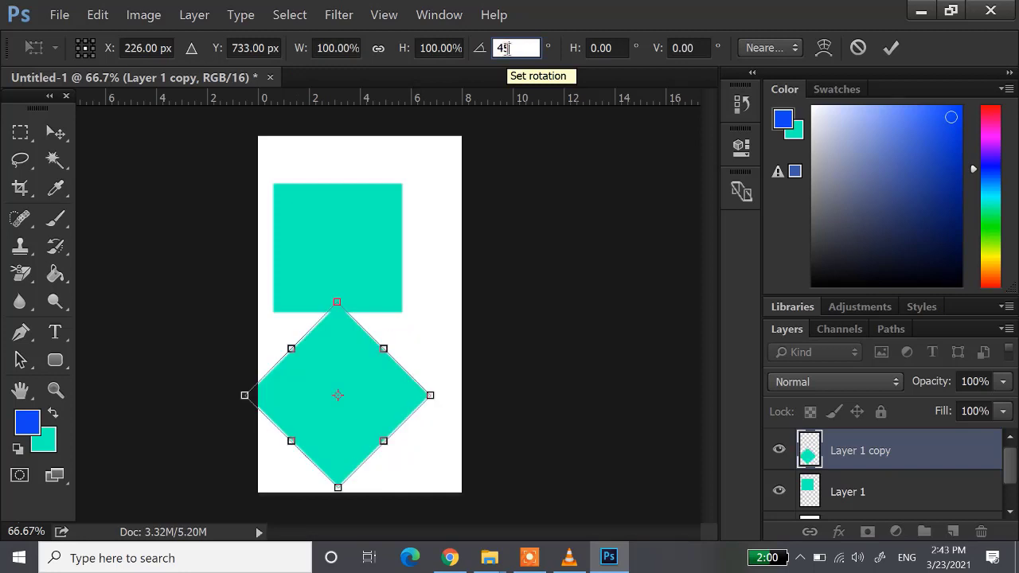
pyautogui.press('Return')
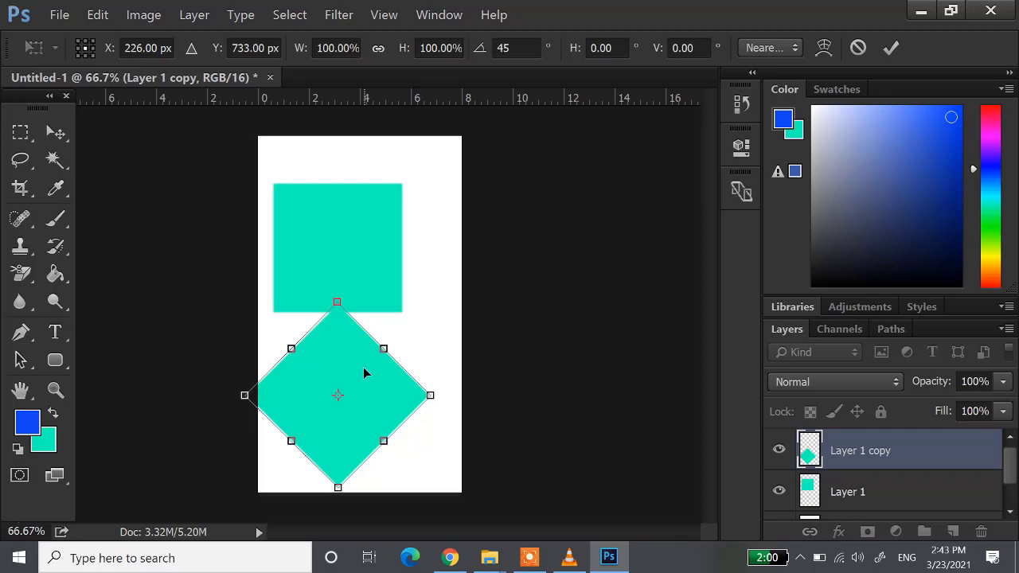
pyautogui.press('Return')
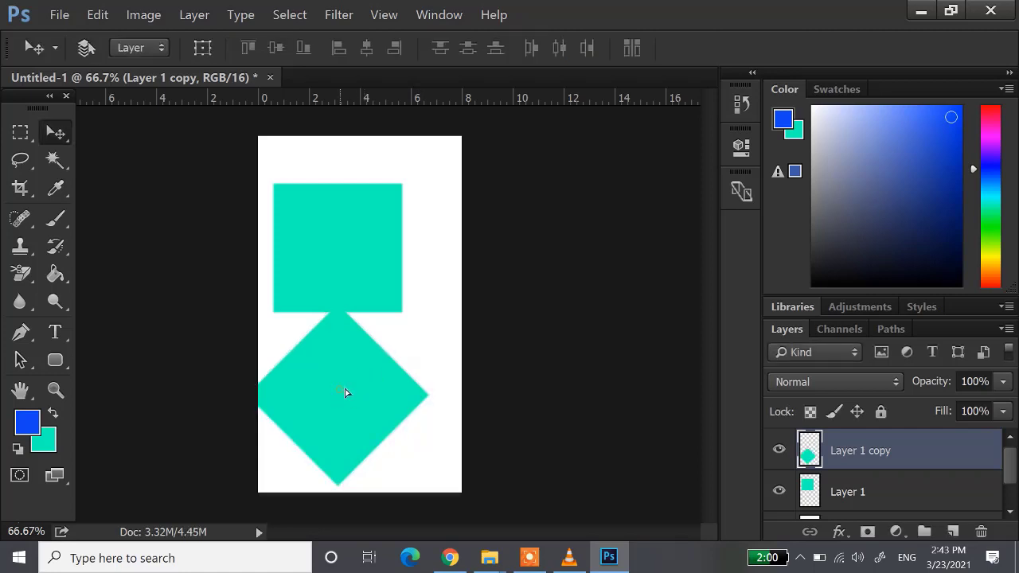
pyautogui.moveTo(345, 390); pyautogui.dragTo(337, 244)
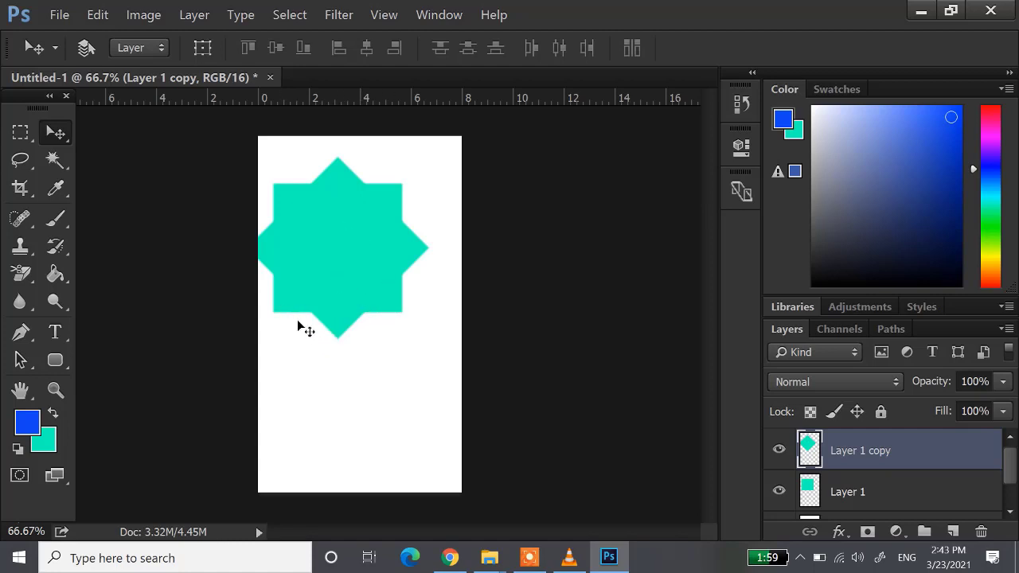
# Step: Set the foreground color to blue #2153f4 and fill the upright square on Layer 1 with it using the Paint Bucket
pyautogui.scroll(-1, 851, 495)
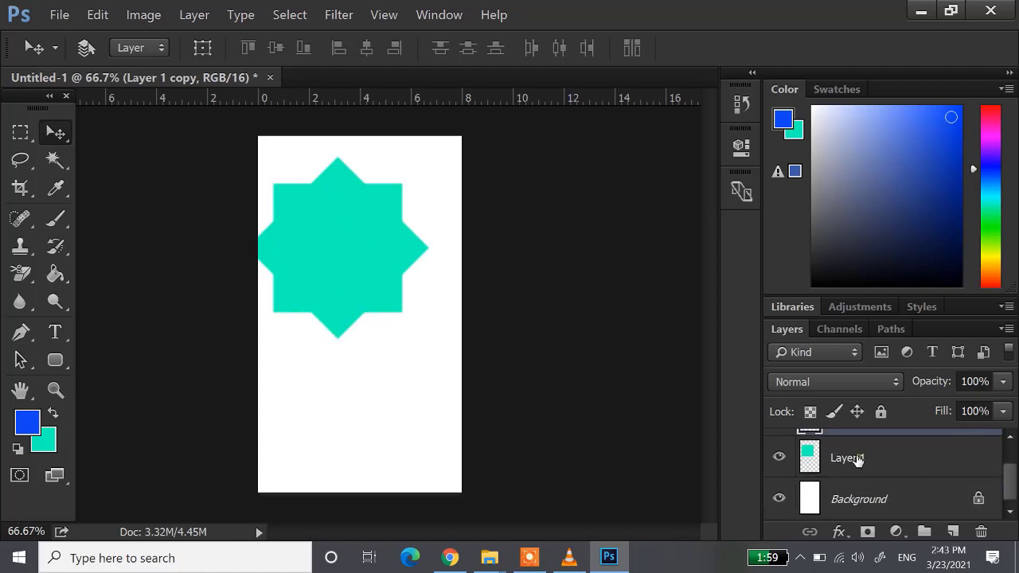
pyautogui.click(855, 460)
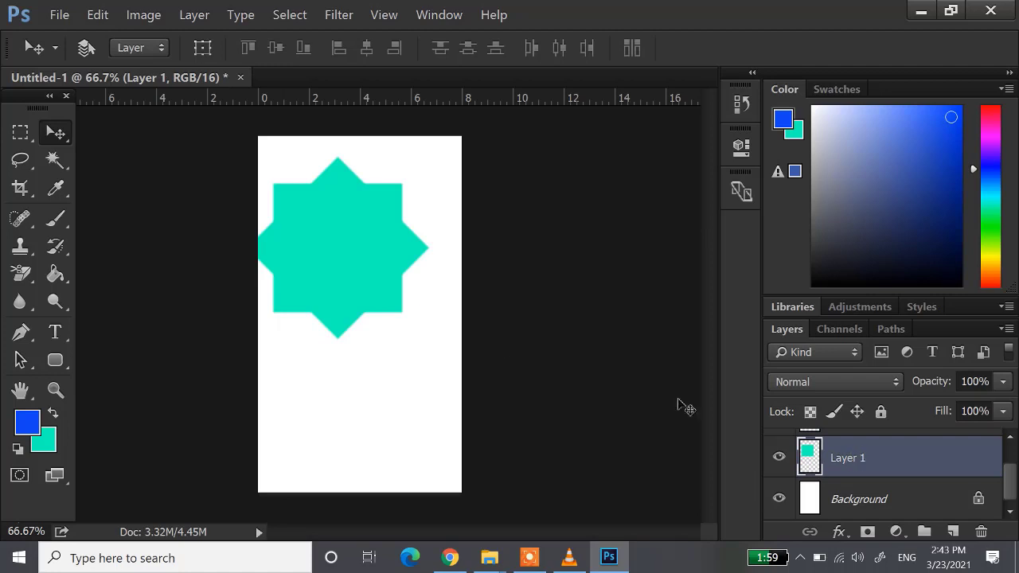
pyautogui.click(36, 430)
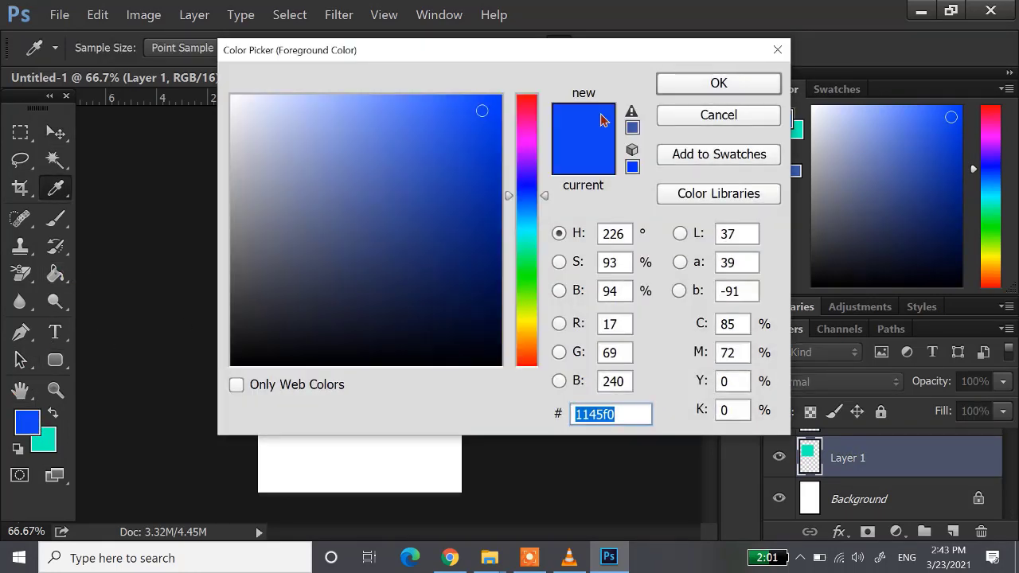
pyautogui.click(464, 106)
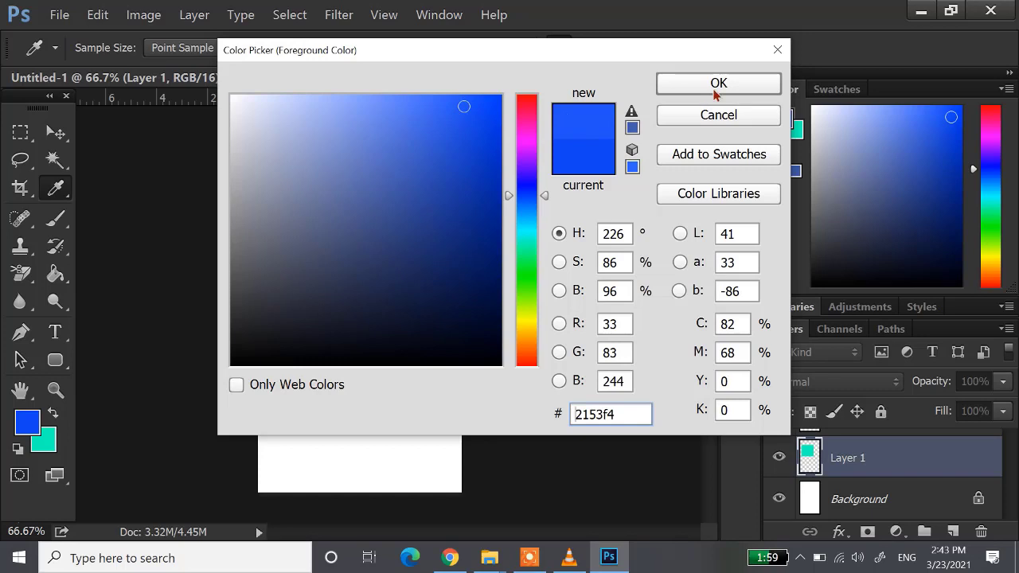
pyautogui.click(718, 84)
pyautogui.click(55, 273)
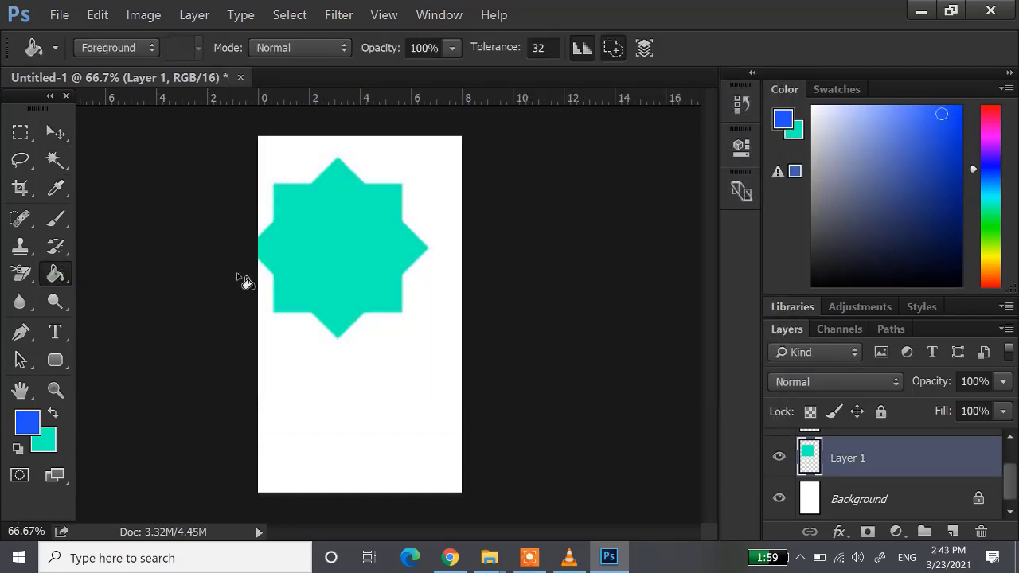
pyautogui.click(283, 304)
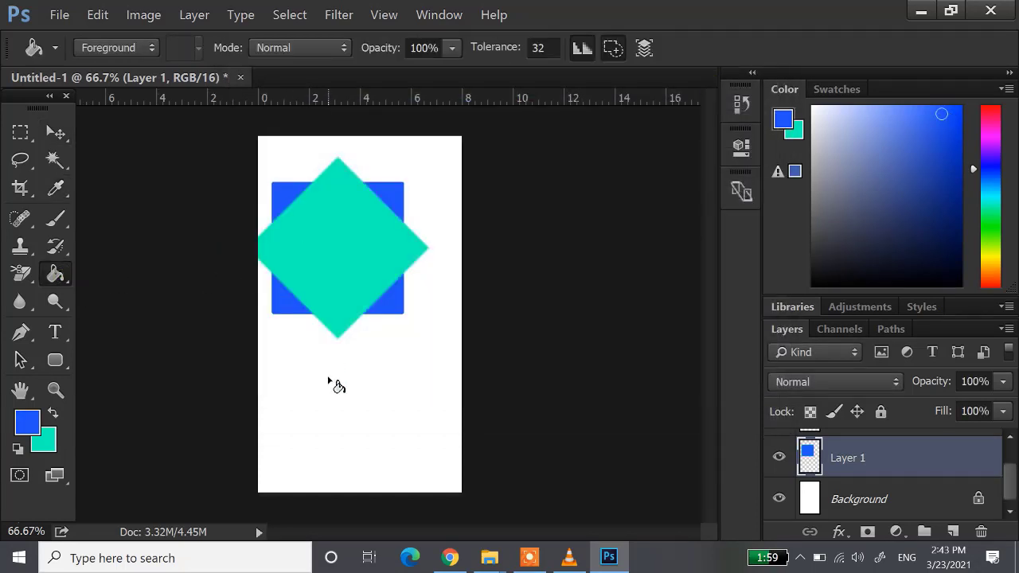
# Step: Align the layers of the blue square and the teal rotated square to each other by their vertical and horizontal centers
pyautogui.click(54, 133)
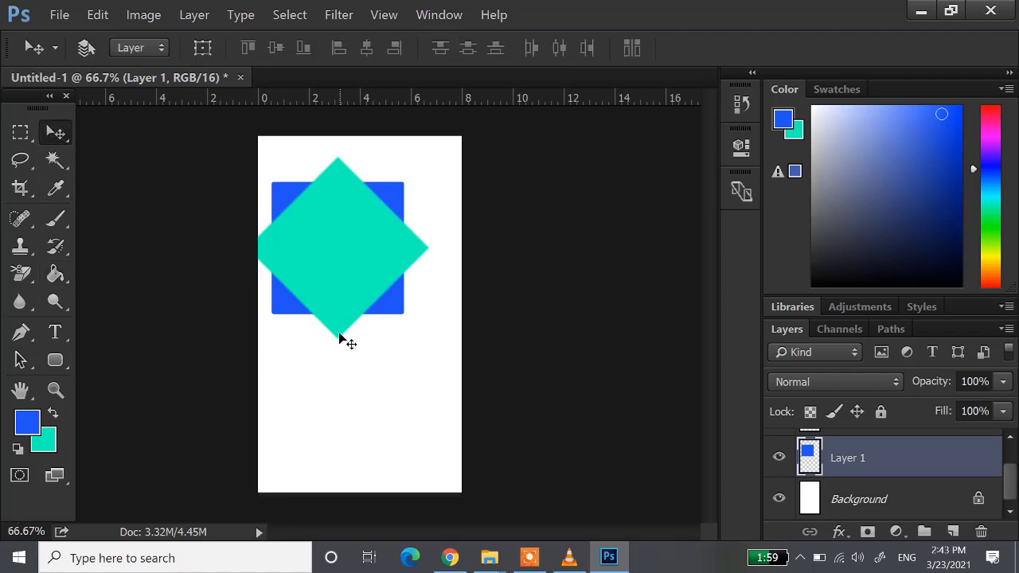
pyautogui.hotkey('ctrl', '+')
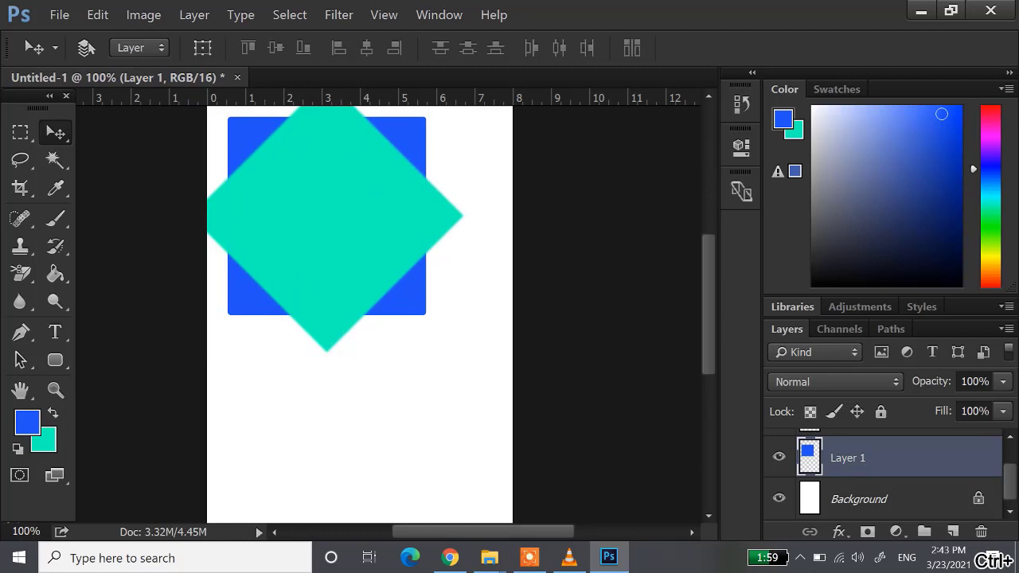
pyautogui.scroll(1, 209, 336)
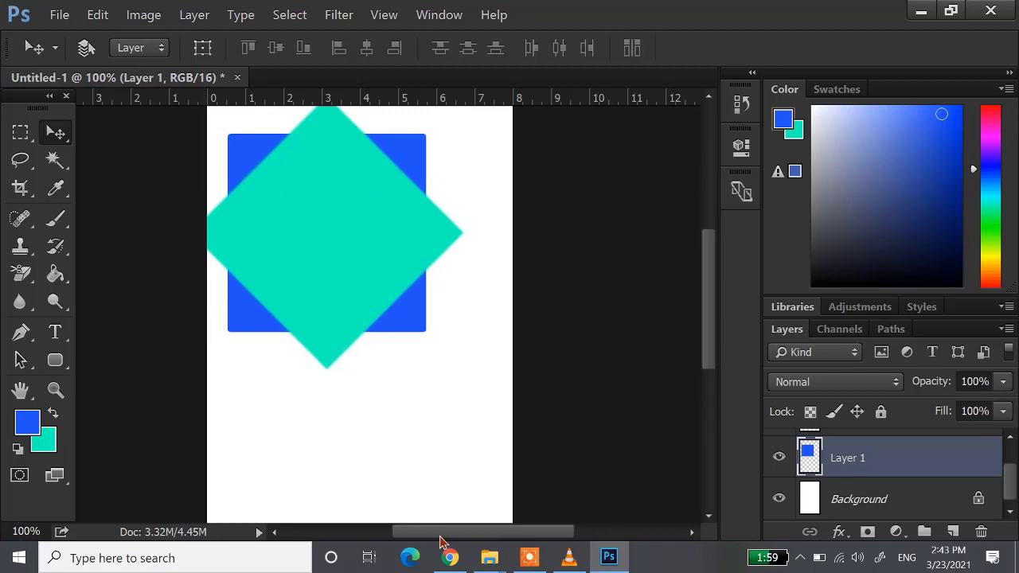
pyautogui.moveTo(439, 537); pyautogui.dragTo(408, 532)
pyautogui.scroll(1, 378, 261)
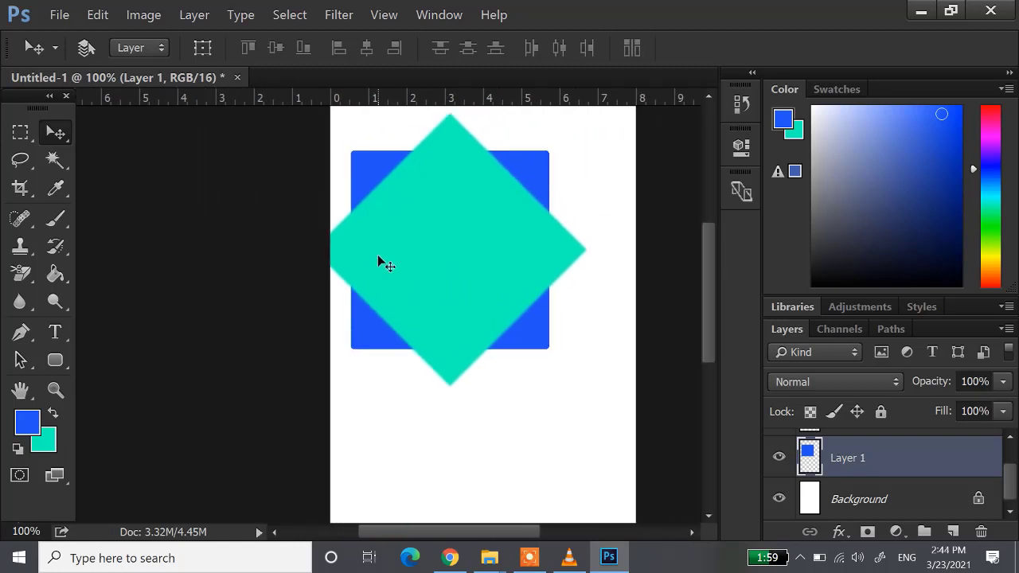
pyautogui.scroll(1, 896, 468)
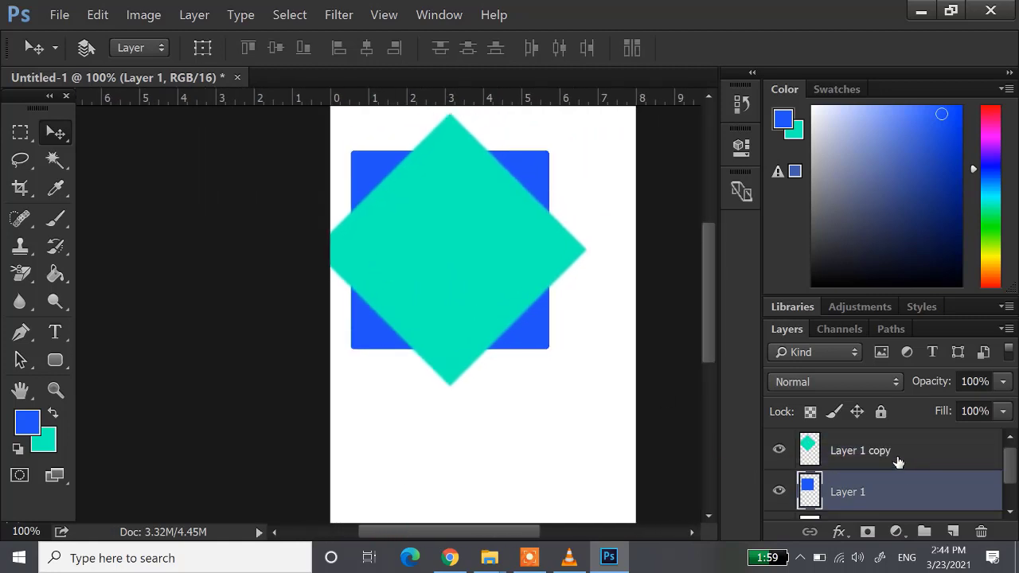
pyautogui.moveTo(880, 317); pyautogui.dragTo(875, 220)
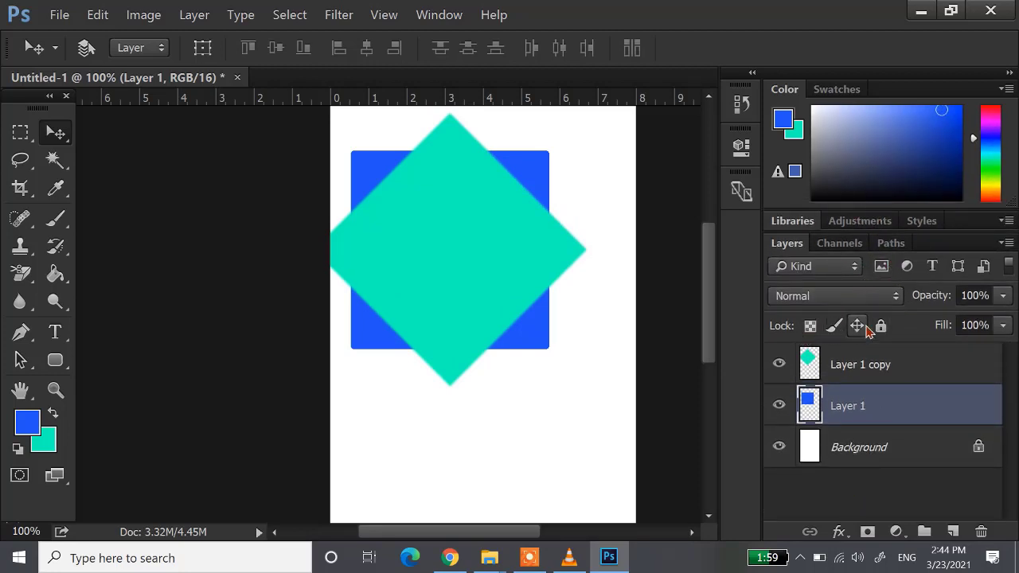
pyautogui.click(860, 367)
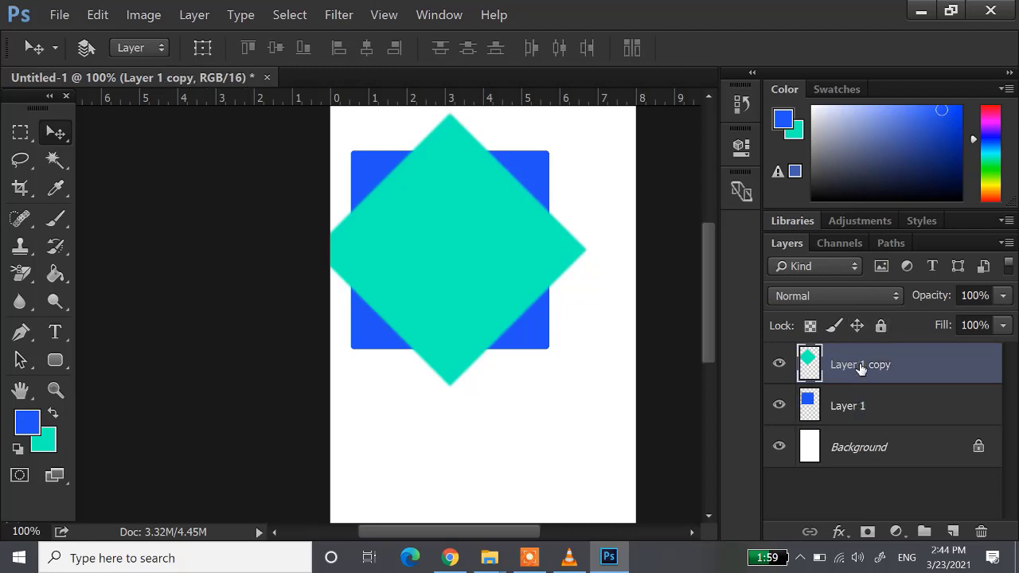
pyautogui.keyDown('shift'); pyautogui.click(865, 418); pyautogui.keyUp('shift')
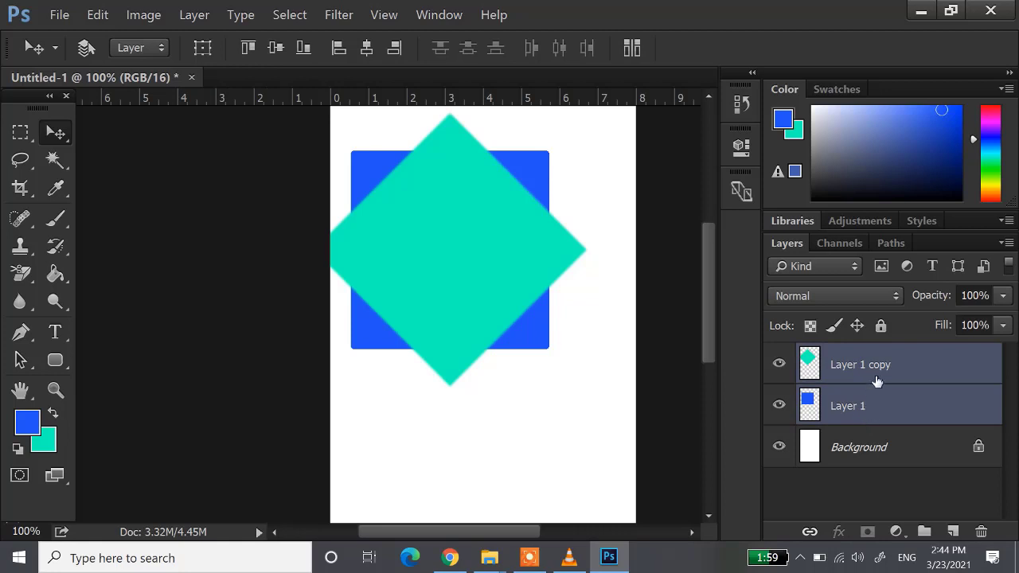
pyautogui.click(271, 50)
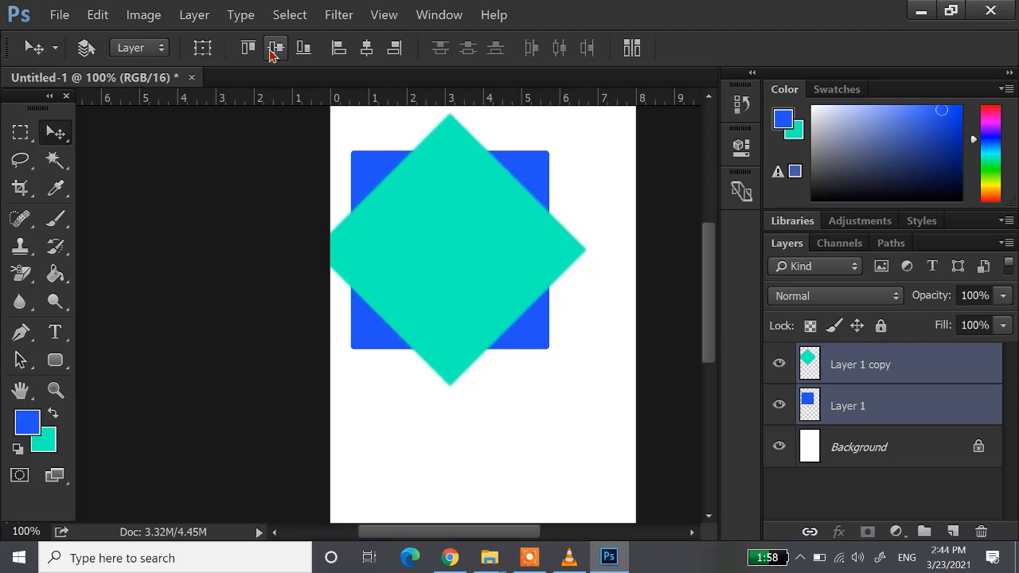
pyautogui.click(364, 53)
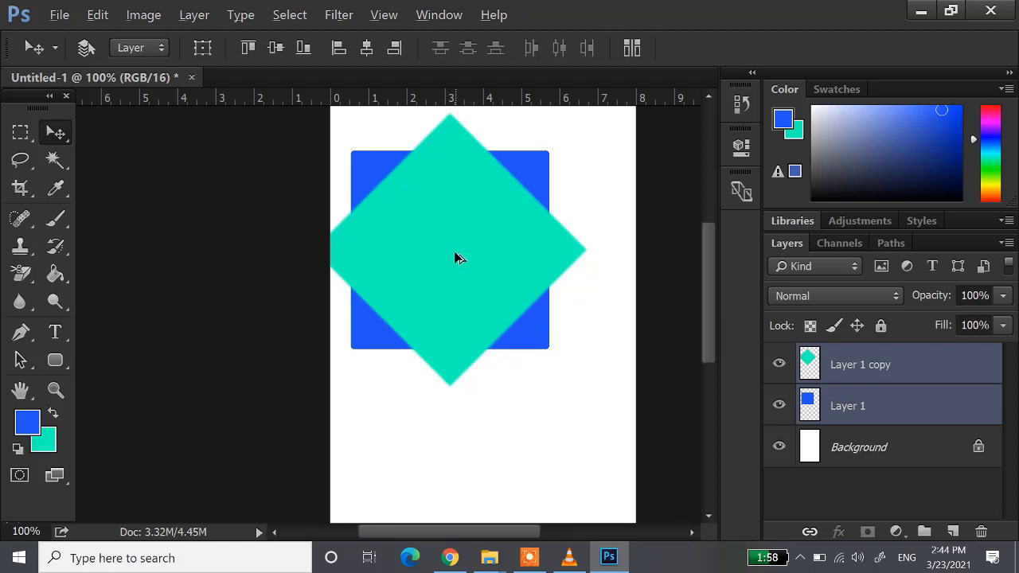
# Step: Try duplicating both squares together with the copy placed lower on the canvas, and undo the duplication
pyautogui.moveTo(459, 273); pyautogui.dragTo(505, 419)
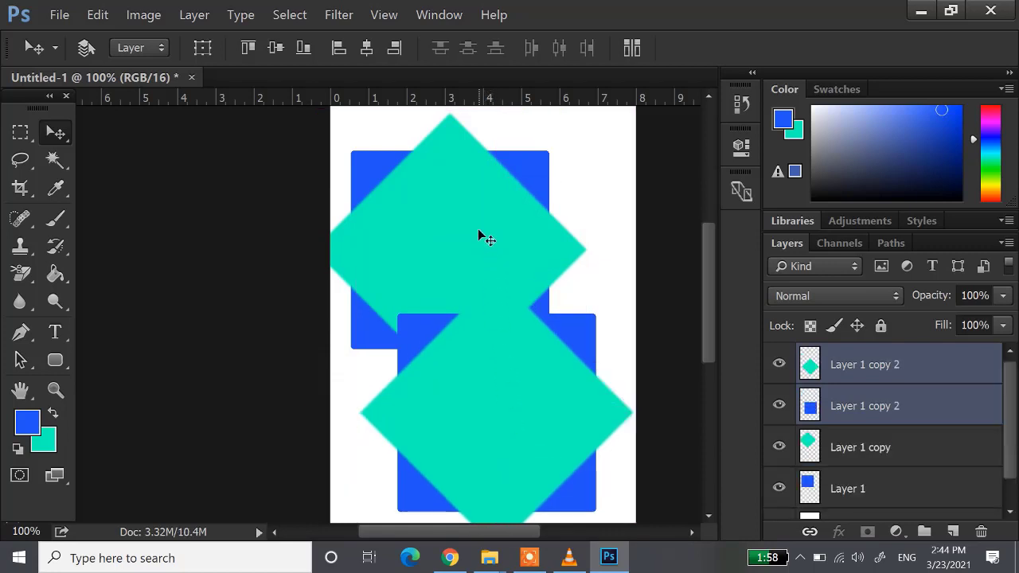
pyautogui.hotkey('ctrl', 'z')
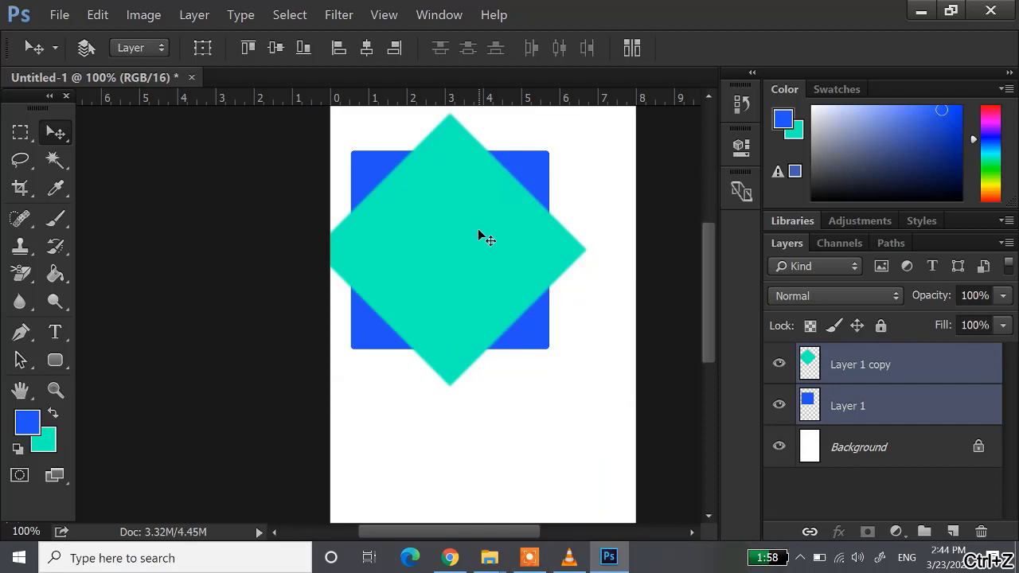
# Step: Scale both squares together proportionally to about 43% with Free Transform and place them in the upper middle of the canvas
pyautogui.hotkey('ctrl', 't')
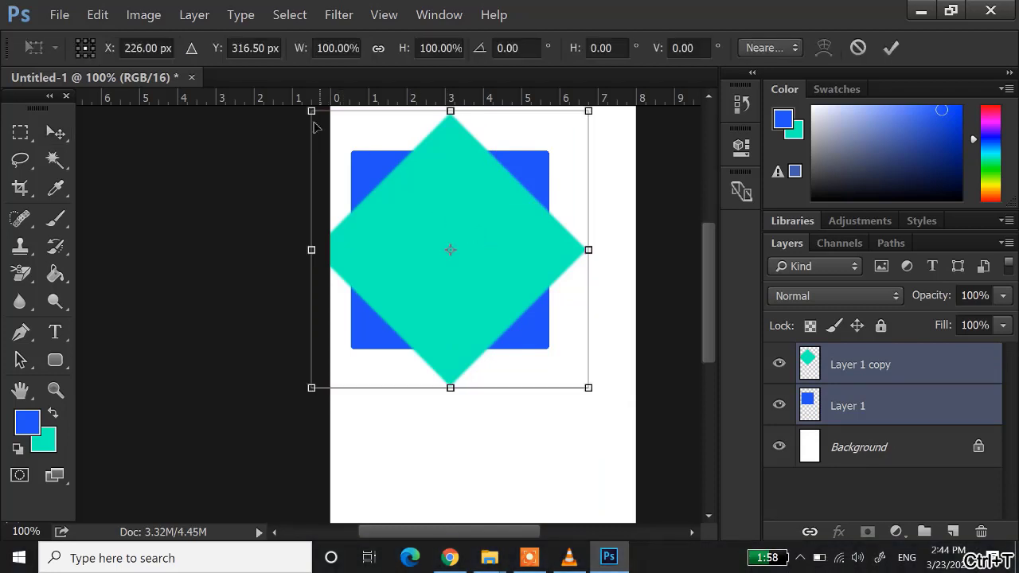
pyautogui.moveTo(311, 110); pyautogui.dragTo(452, 266)
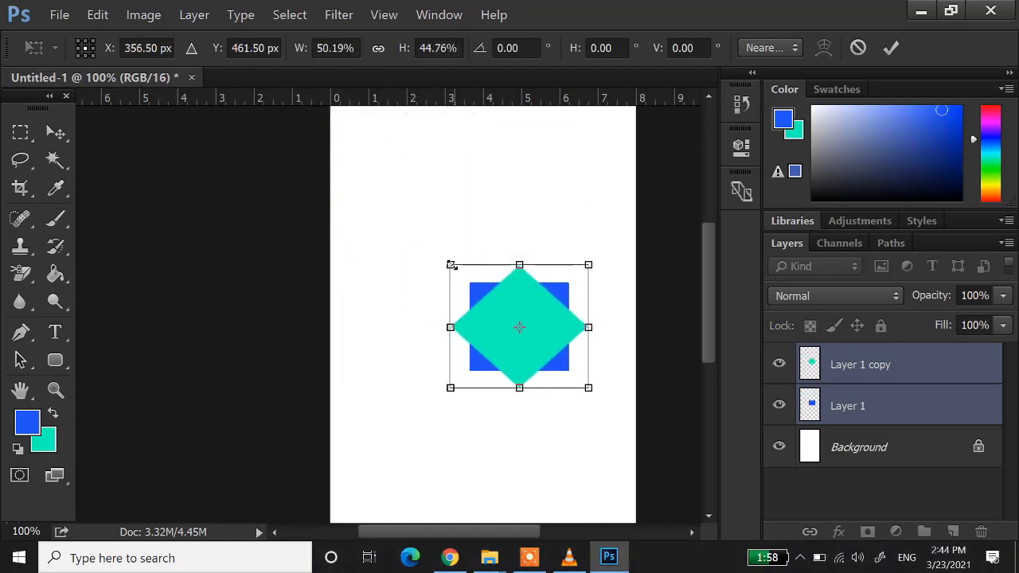
pyautogui.hotkey('ctrl', 'z')
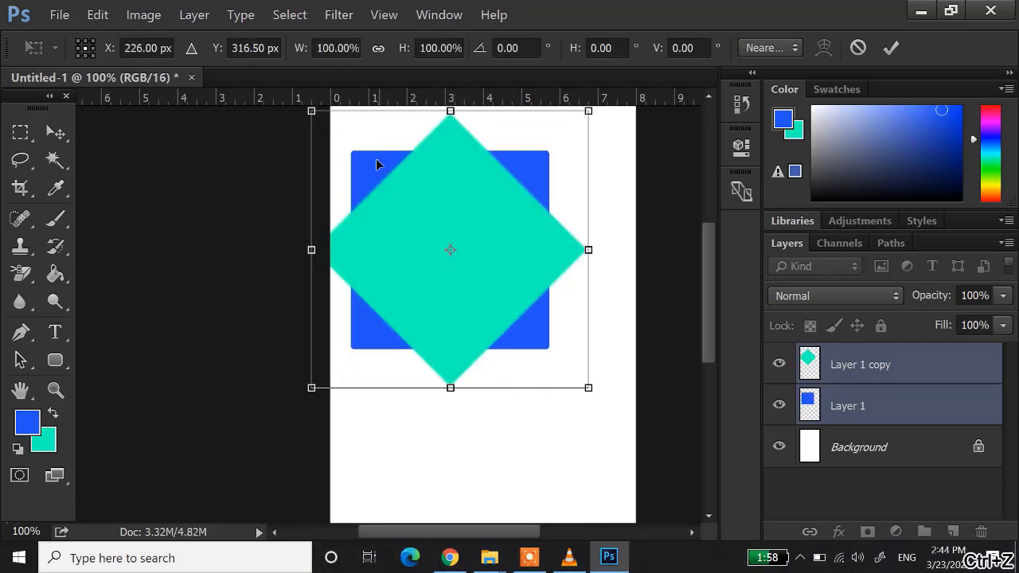
pyautogui.moveTo(306, 109); pyautogui.dragTo(469, 271)
pyautogui.moveTo(515, 313); pyautogui.dragTo(480, 211)
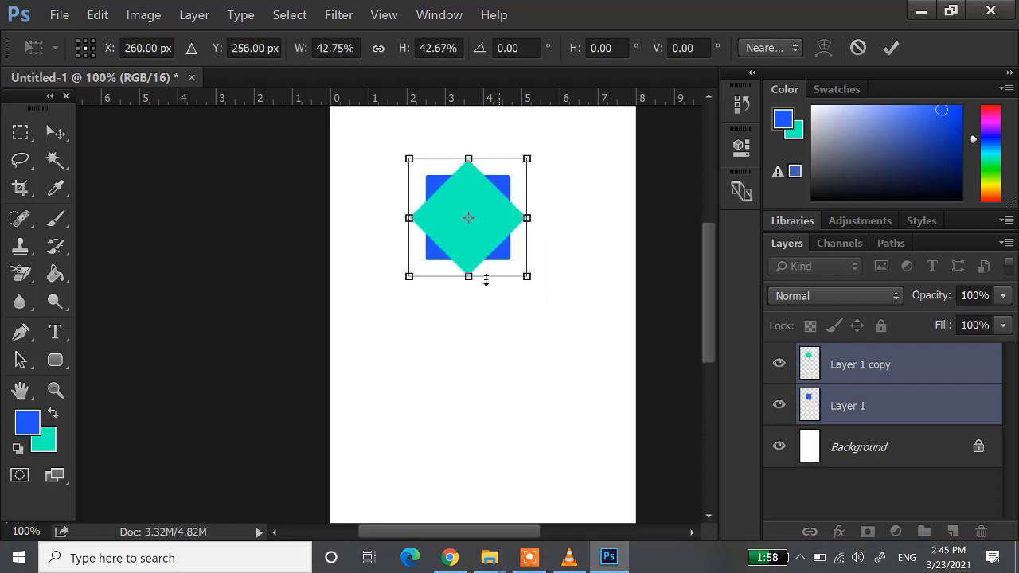
pyautogui.press('Return')
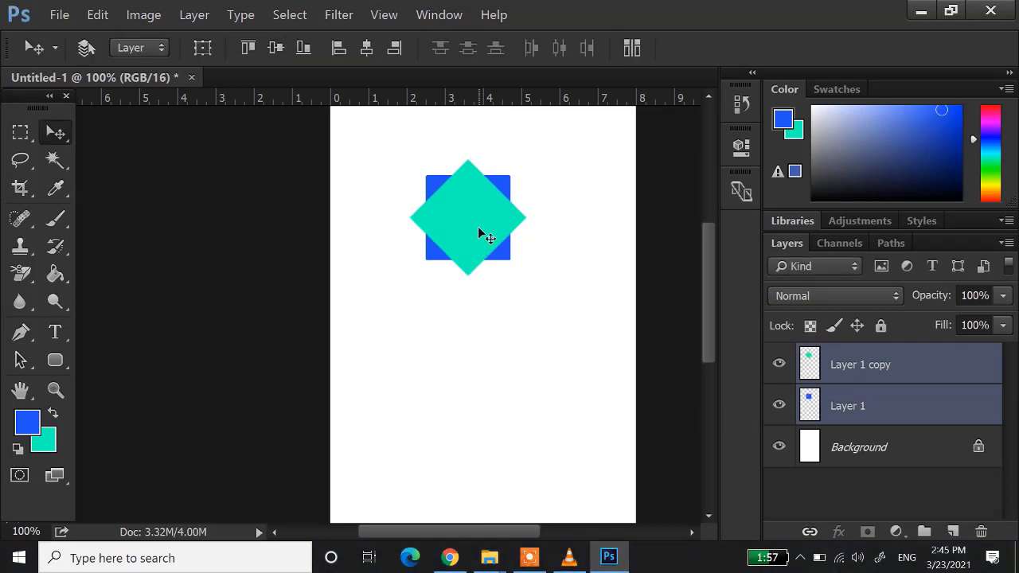
# Step: Add a copy of the two-square star scaled to about 64% and centered over the original star
pyautogui.moveTo(478, 228); pyautogui.dragTo(493, 349)
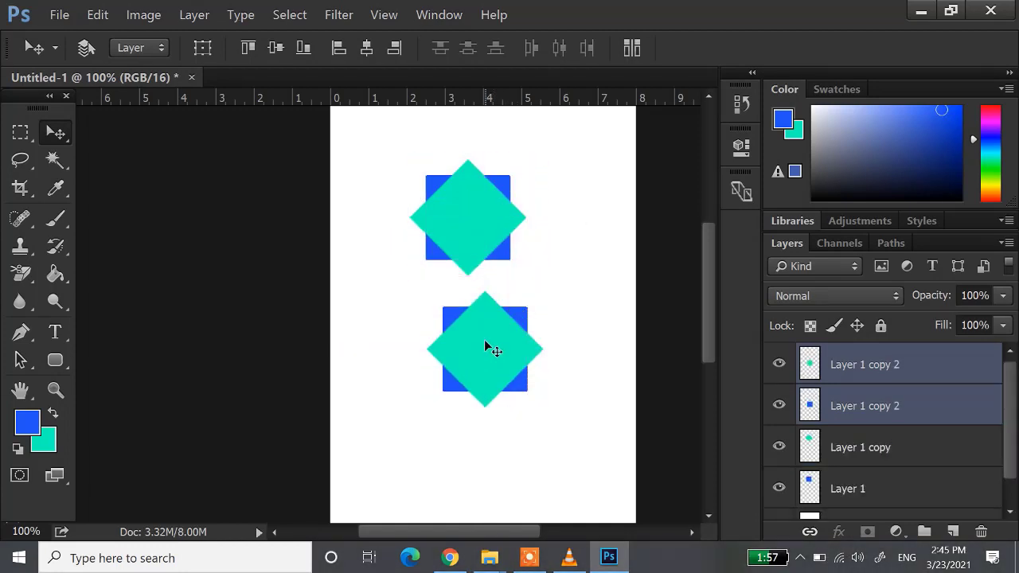
pyautogui.hotkey('ctrl', 't')
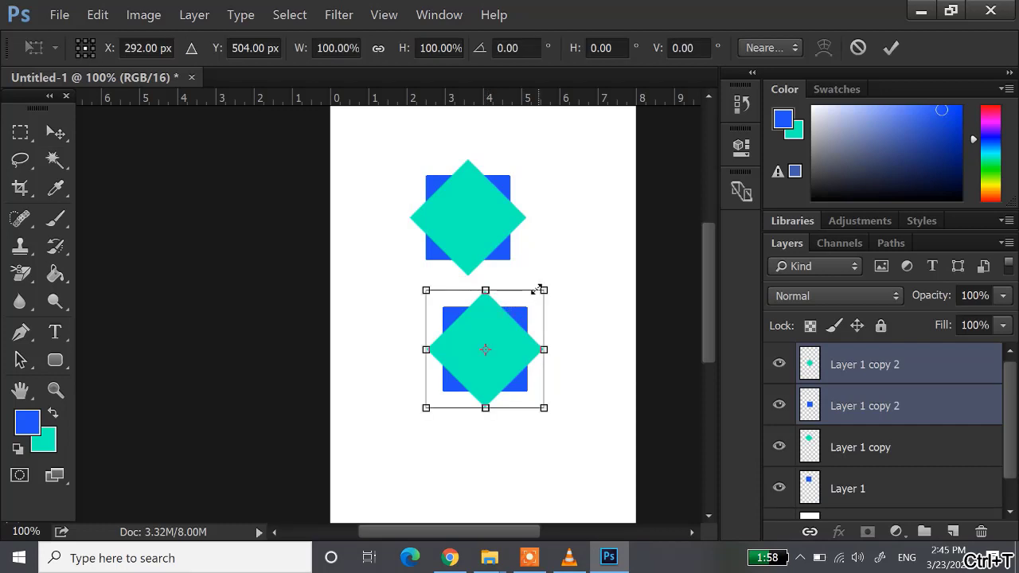
pyautogui.moveTo(539, 288); pyautogui.dragTo(487, 347)
pyautogui.moveTo(448, 376); pyautogui.dragTo(460, 215)
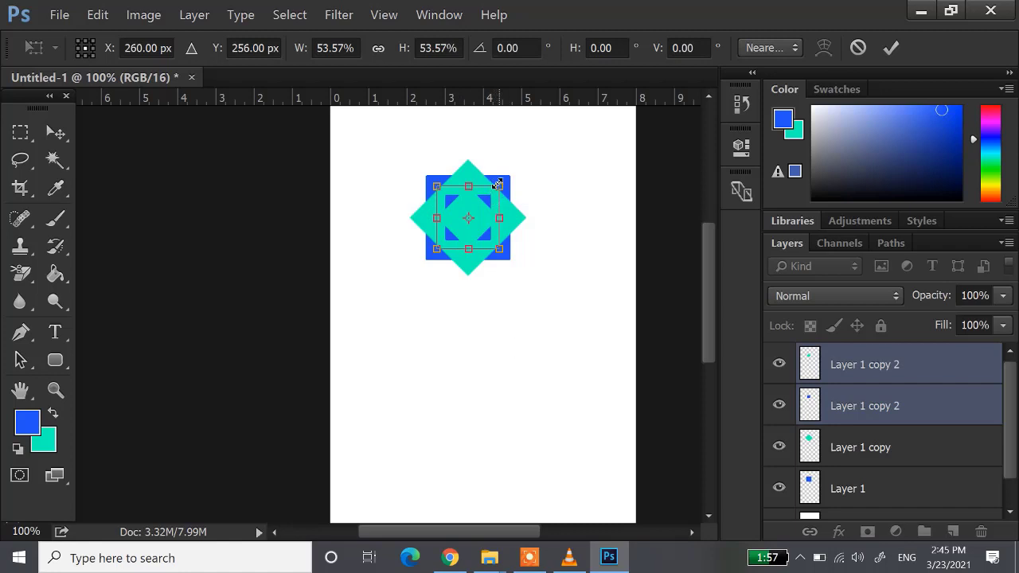
pyautogui.moveTo(497, 185); pyautogui.dragTo(505, 177)
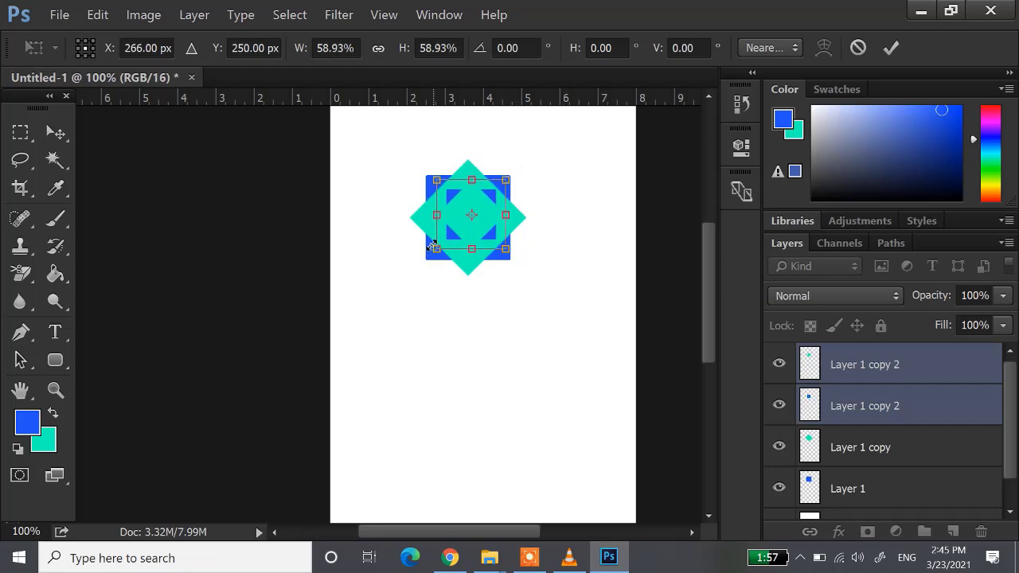
pyautogui.moveTo(433, 245); pyautogui.dragTo(430, 255)
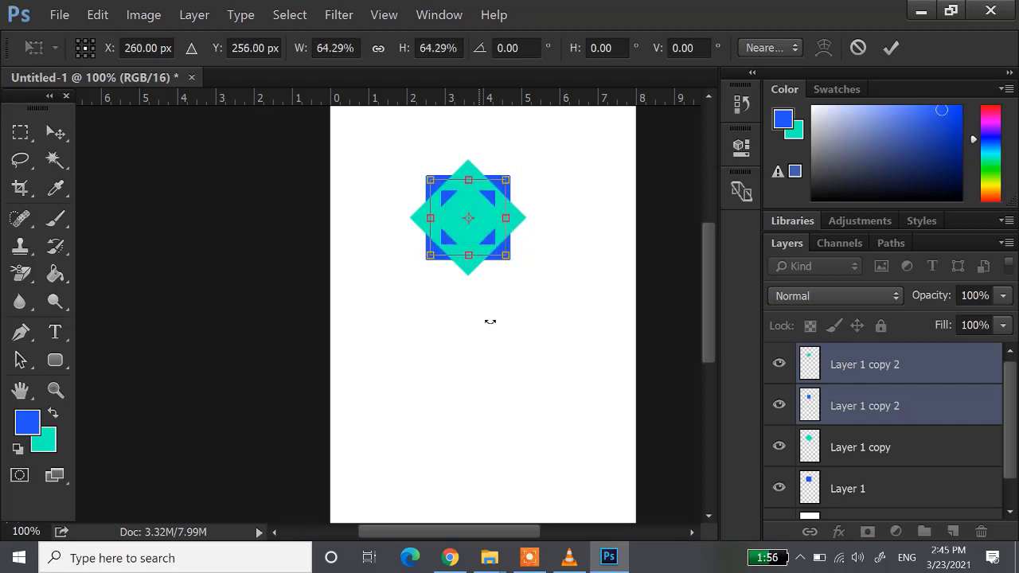
pyautogui.press('Return')
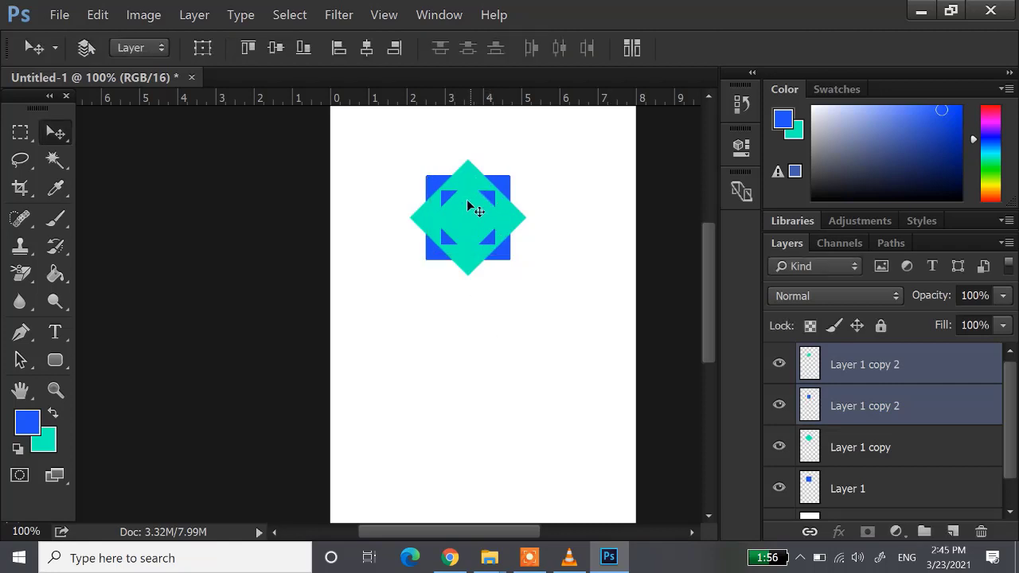
# Step: Align all four square layers of the nested star by their vertical and horizontal centers
pyautogui.click(904, 370)
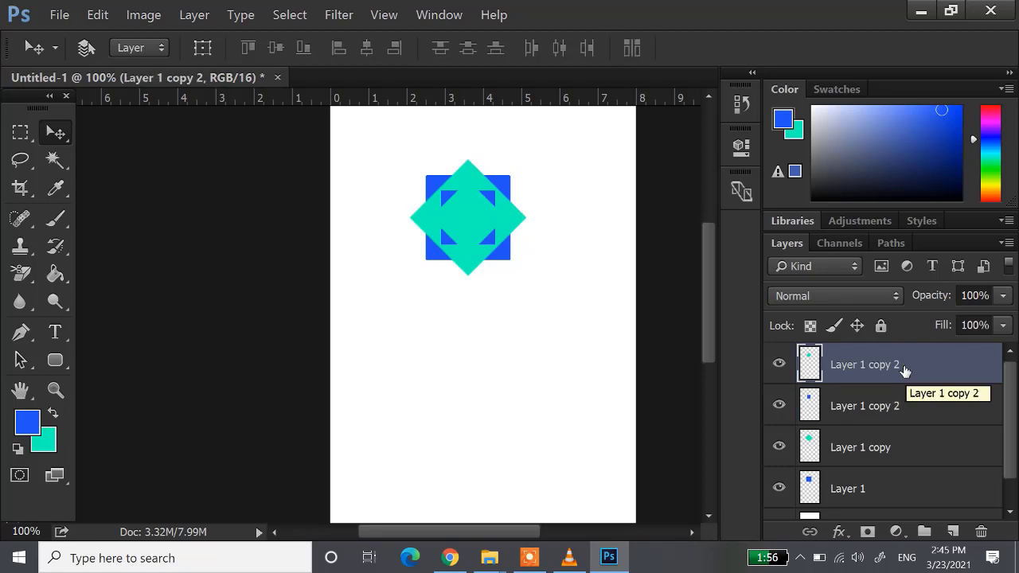
pyautogui.scroll(-1, 904, 372)
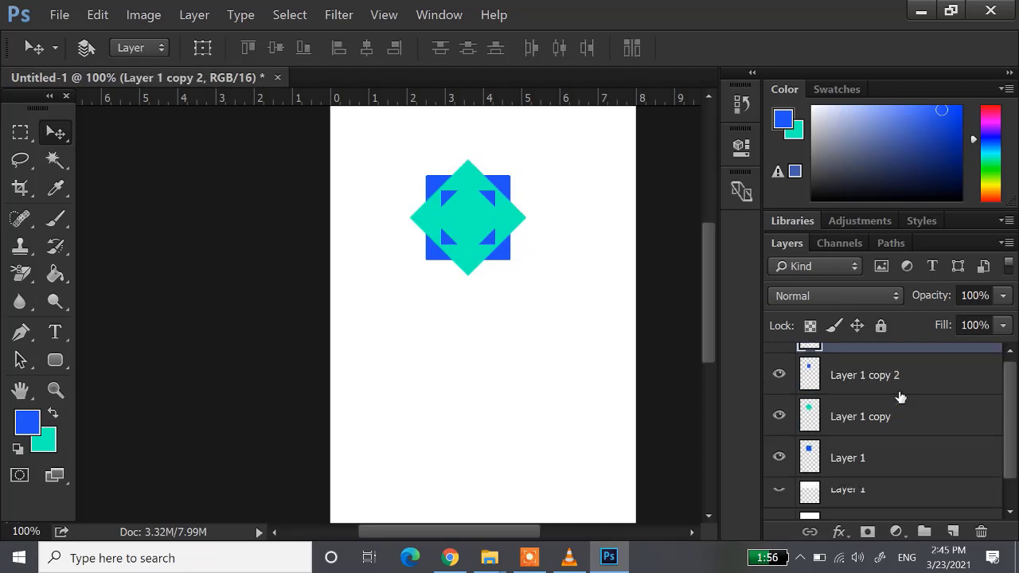
pyautogui.keyDown('shift'); pyautogui.click(890, 467); pyautogui.keyUp('shift')
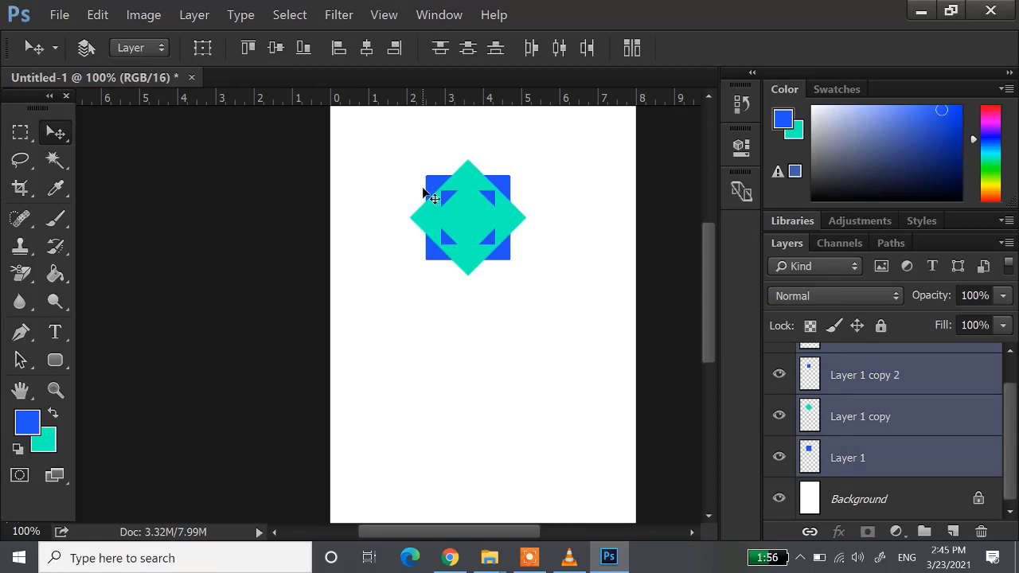
pyautogui.click(271, 54)
pyautogui.click(365, 58)
# Step: Duplicate the complete four-layer star, placing the copy directly below the original with a small gap
pyautogui.scroll(1, 525, 305)
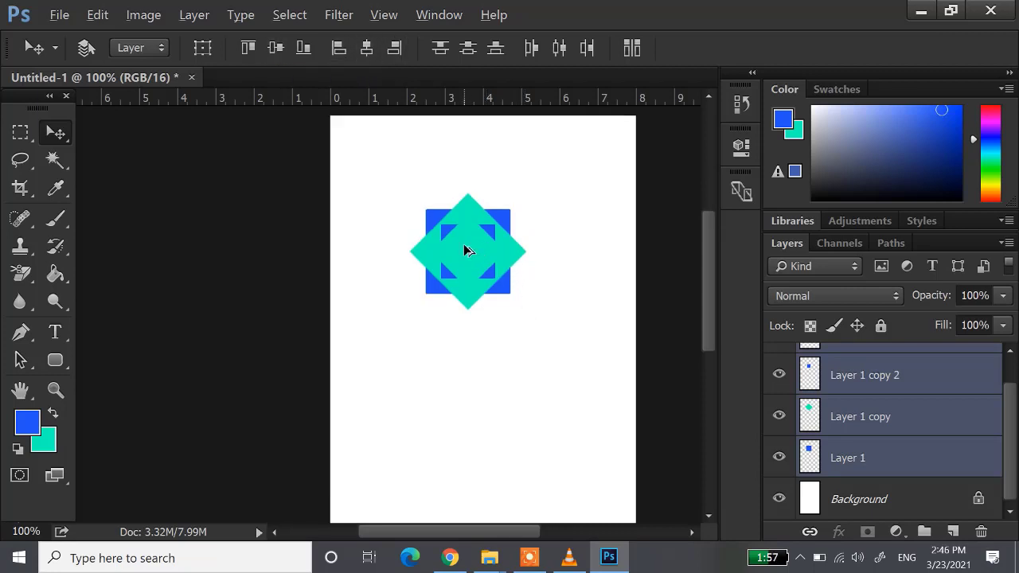
pyautogui.moveTo(463, 249); pyautogui.dragTo(466, 386)
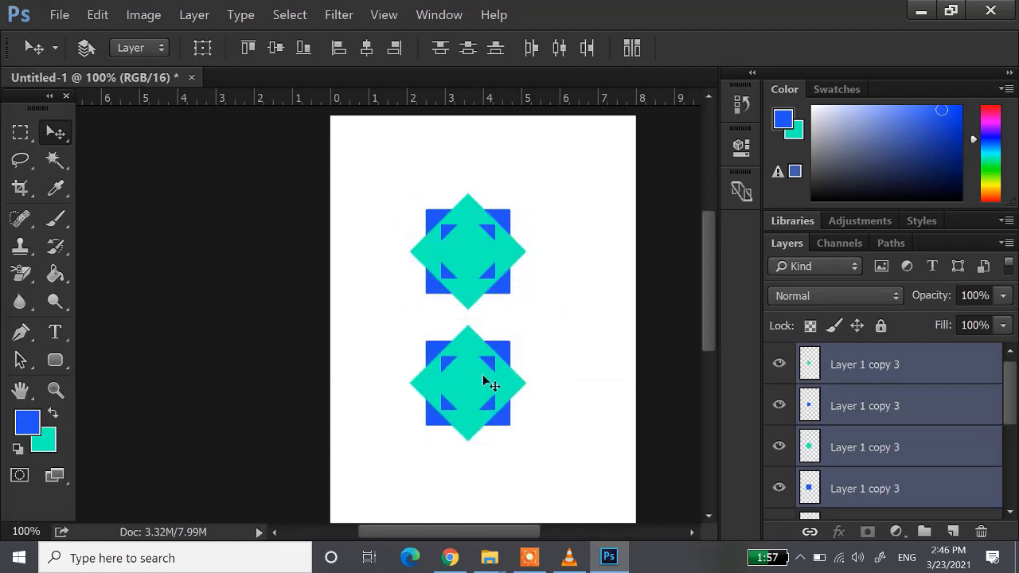
pyautogui.press('ctrl')
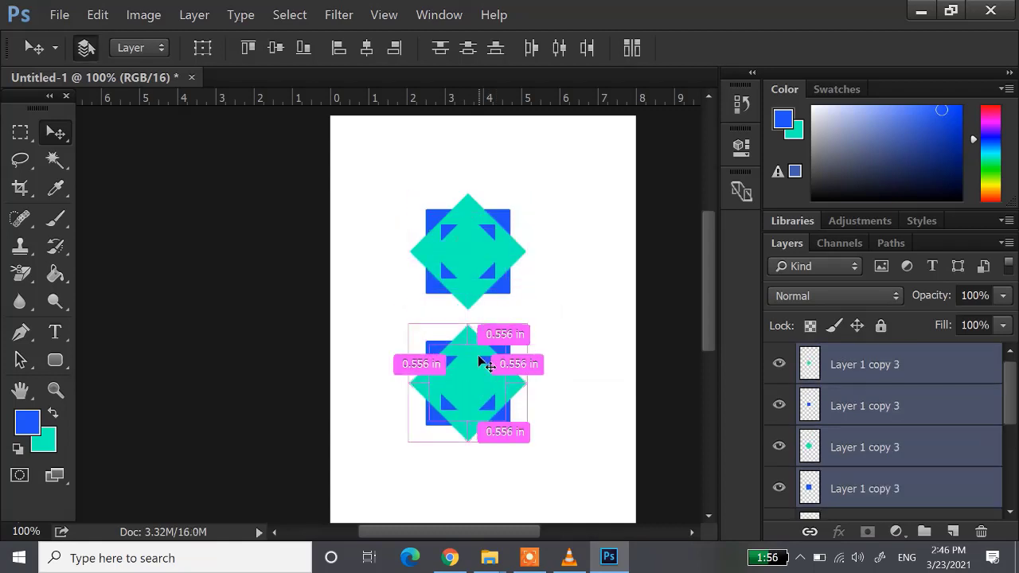
# Step: Scale the four-layer star copy proportionally to about 44% and center it over the original star
pyautogui.hotkey('ctrl', 't')
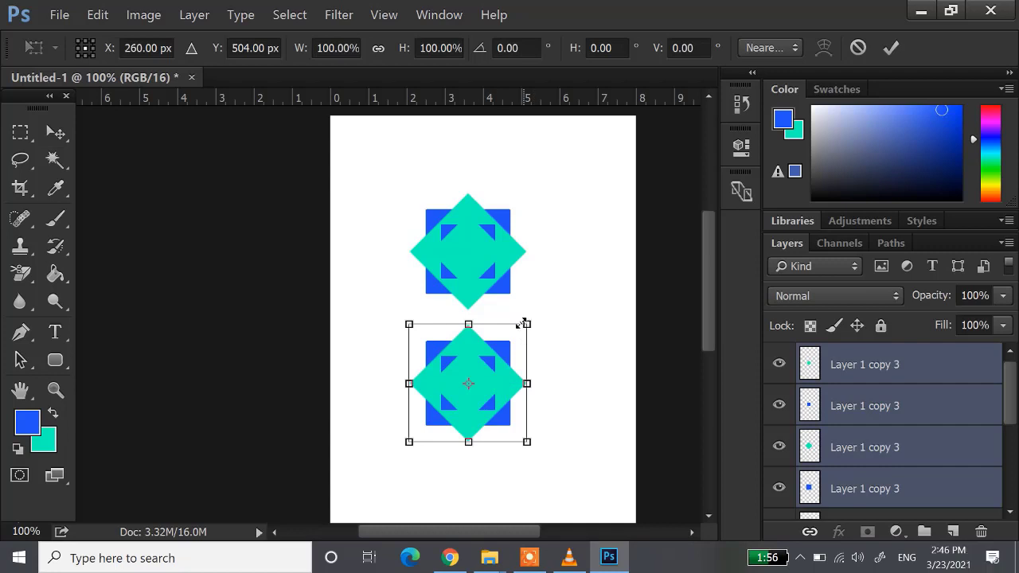
pyautogui.moveTo(523, 326); pyautogui.dragTo(454, 253)
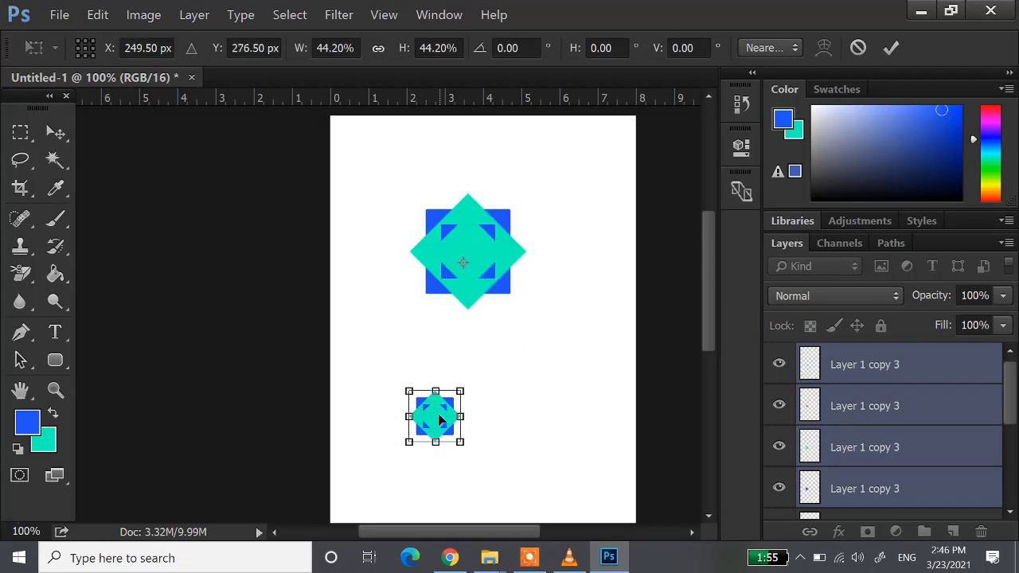
pyautogui.moveTo(440, 422); pyautogui.dragTo(470, 252)
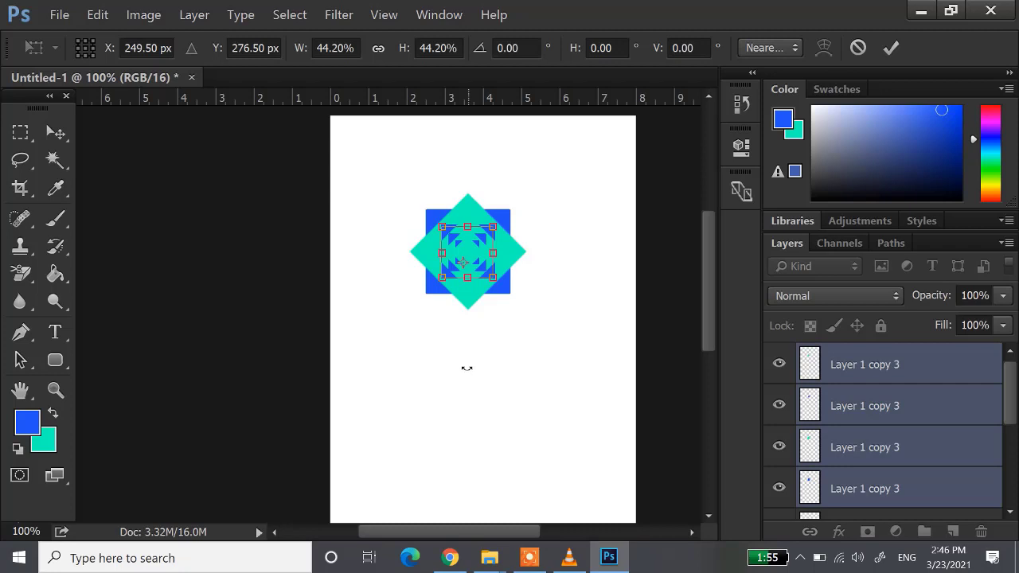
pyautogui.press('Return')
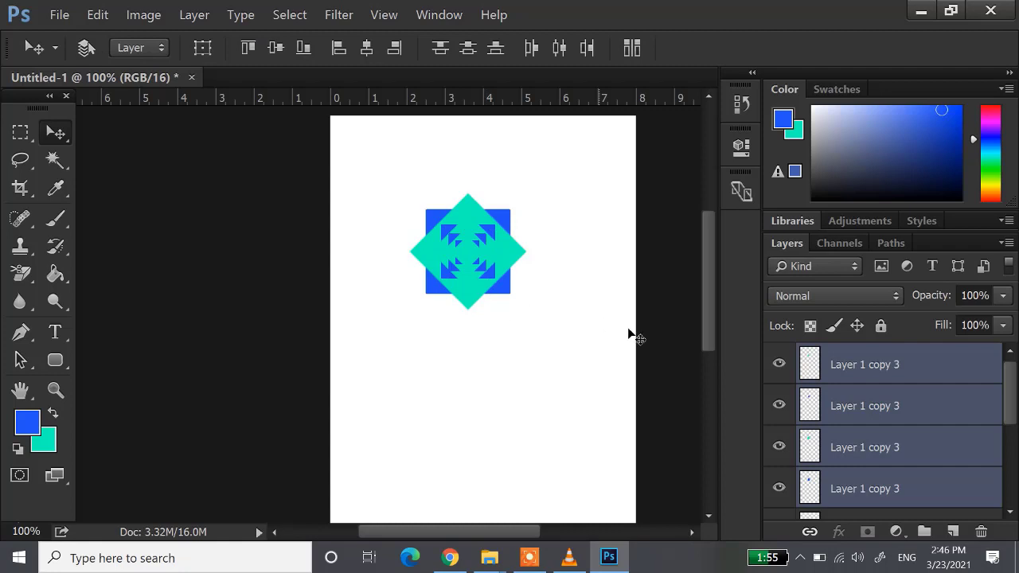
# Step: Align all the star's square layers, excluding the background, by their vertical and horizontal centers
pyautogui.scroll(-3, 901, 431)
pyautogui.scroll(-2, 902, 431)
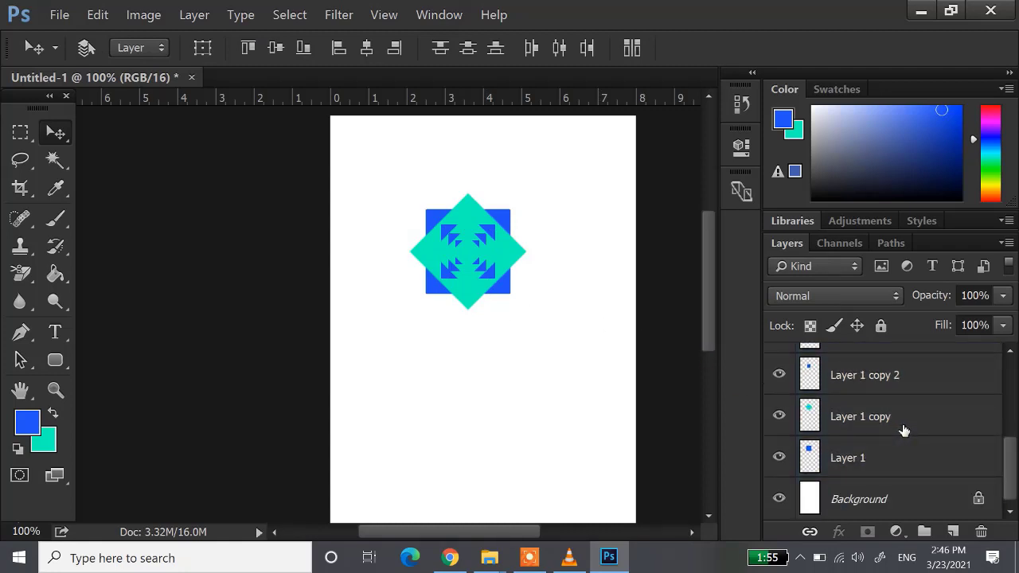
pyautogui.scroll(5, 902, 425)
pyautogui.click(900, 365)
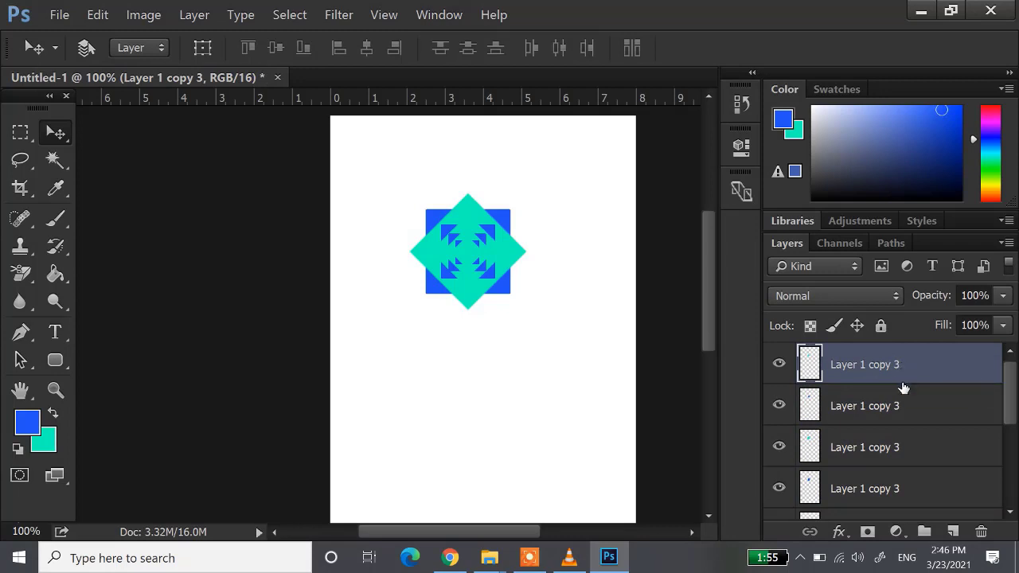
pyautogui.scroll(-5, 902, 387)
pyautogui.keyDown('shift'); pyautogui.click(911, 460); pyautogui.keyUp('shift')
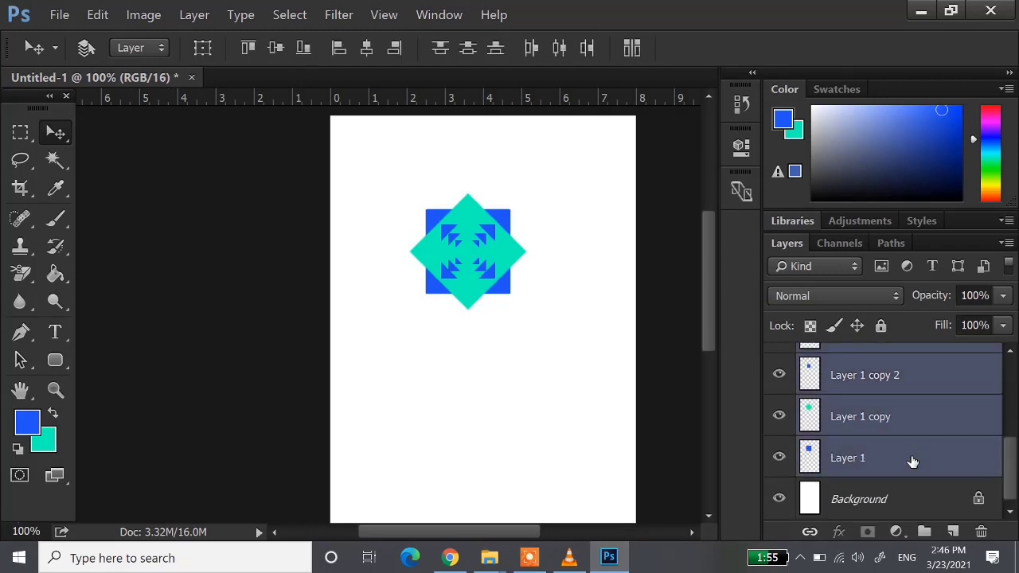
pyautogui.hotkey('ctrl', 'j')
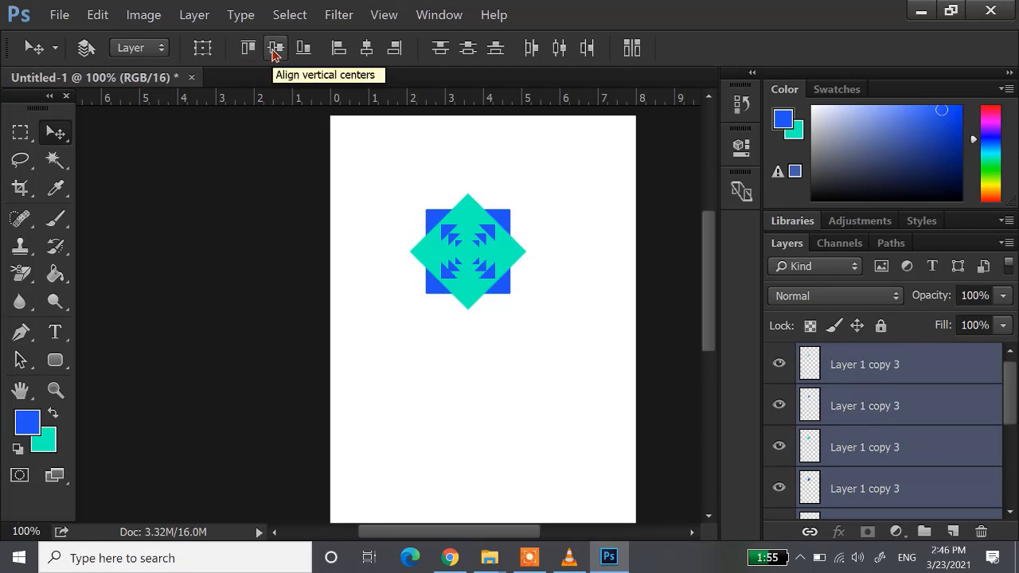
pyautogui.click(366, 48)
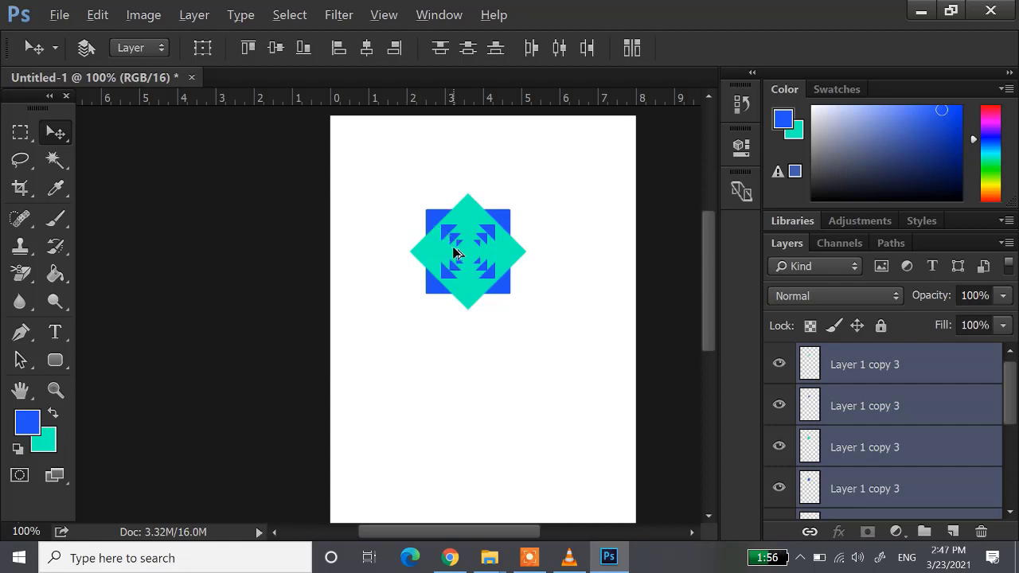
# Step: Duplicate the complete eight-layer star below the original and start Free Transform on the copy
pyautogui.moveTo(458, 253); pyautogui.dragTo(469, 404)
pyautogui.press('ctrl')
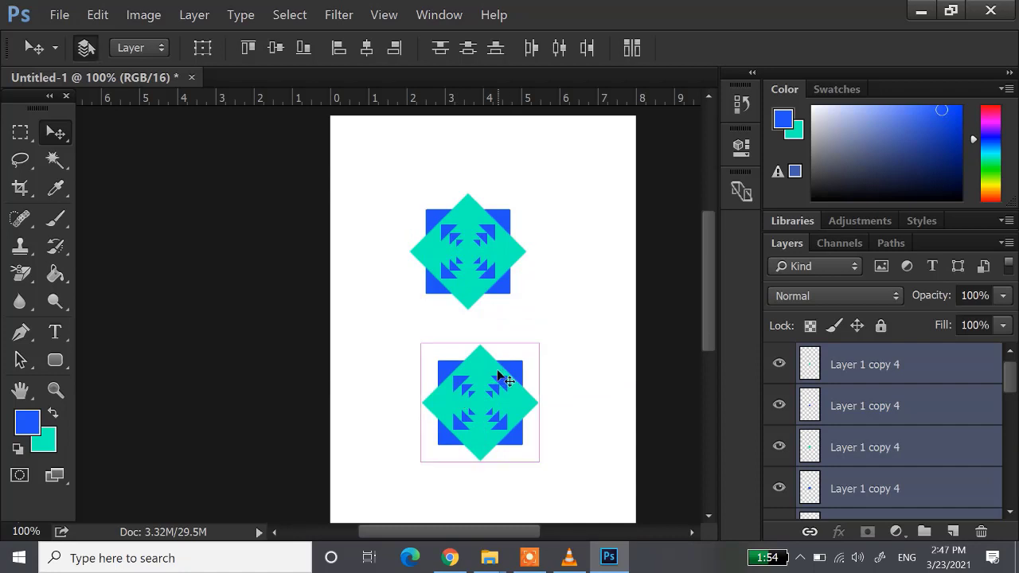
pyautogui.hotkey('ctrl', 't')
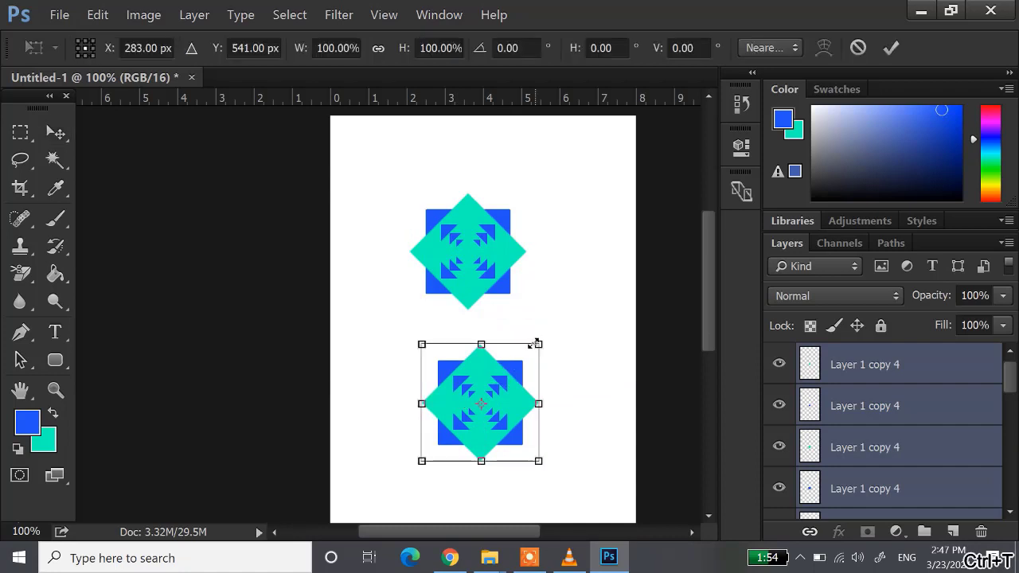
pyautogui.moveTo(537, 343); pyautogui.dragTo(490, 401)
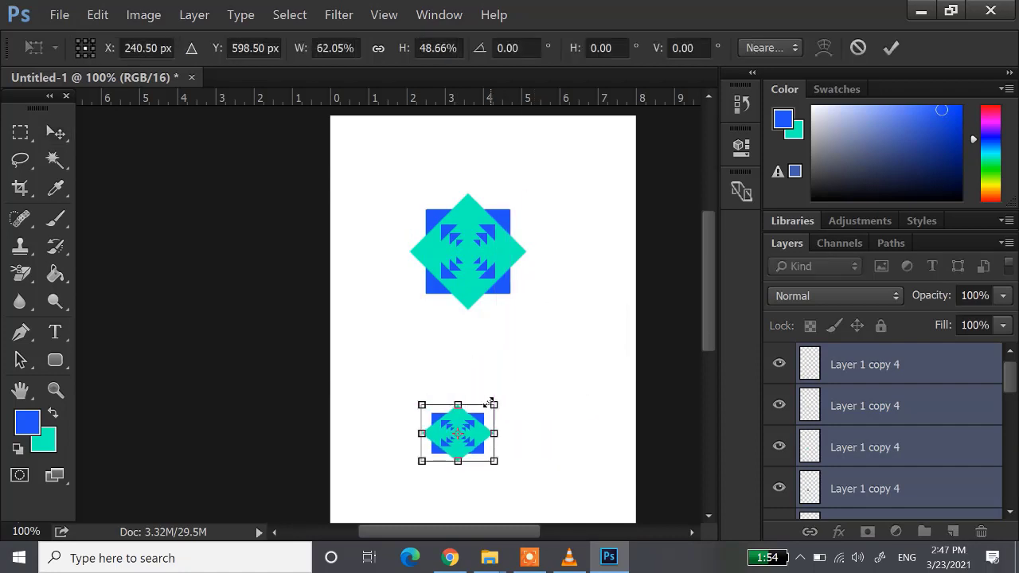
pyautogui.hotkey('ctrl', 'z')
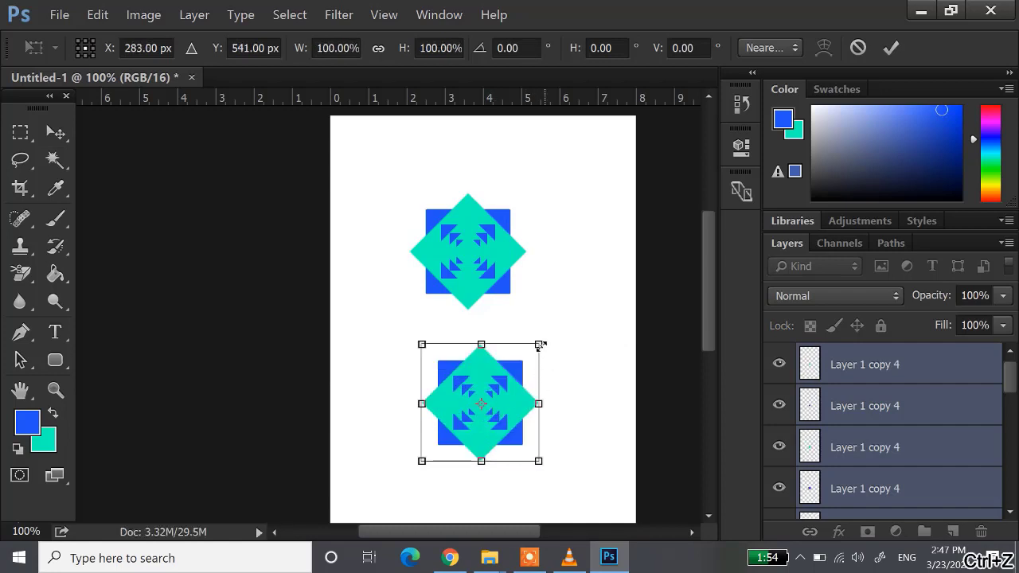
pyautogui.moveTo(534, 343); pyautogui.dragTo(458, 438)
pyautogui.hotkey('ctrl', 'z')
# Step: Scale the lower star copy proportionally to about 19% and place it at the center of the original star
pyautogui.moveTo(537, 343); pyautogui.dragTo(434, 431)
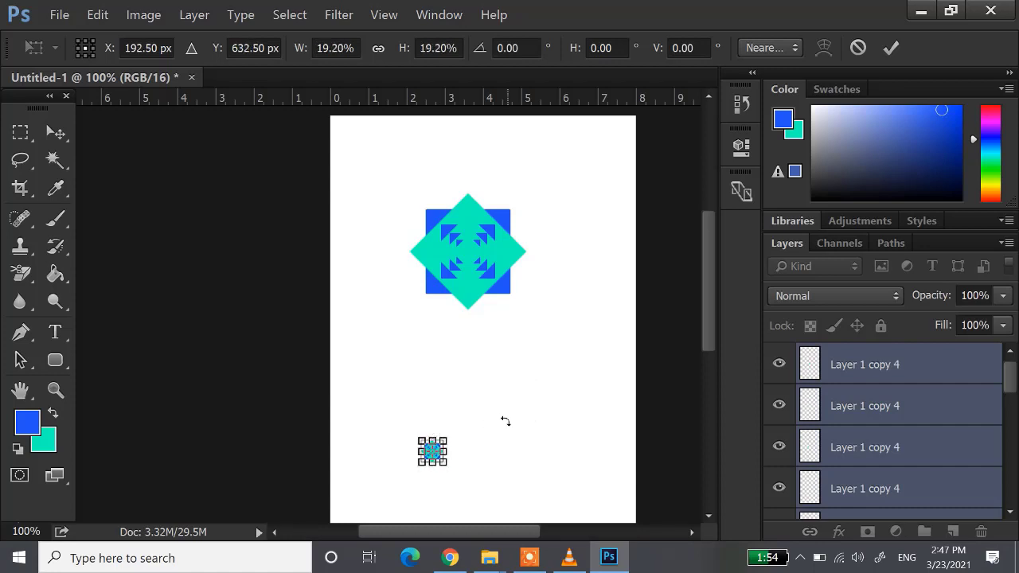
pyautogui.press('Return')
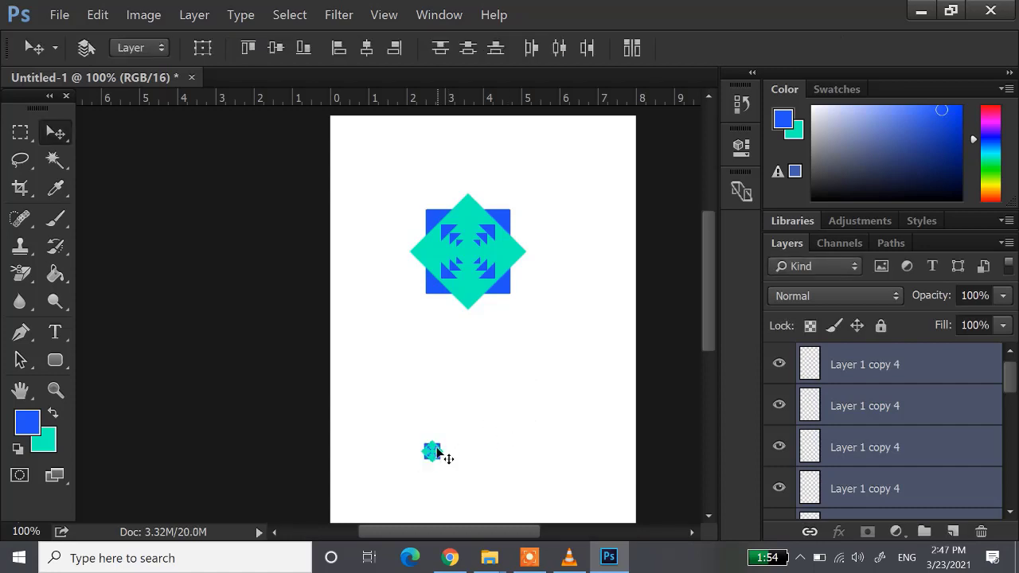
pyautogui.moveTo(435, 453); pyautogui.dragTo(471, 253)
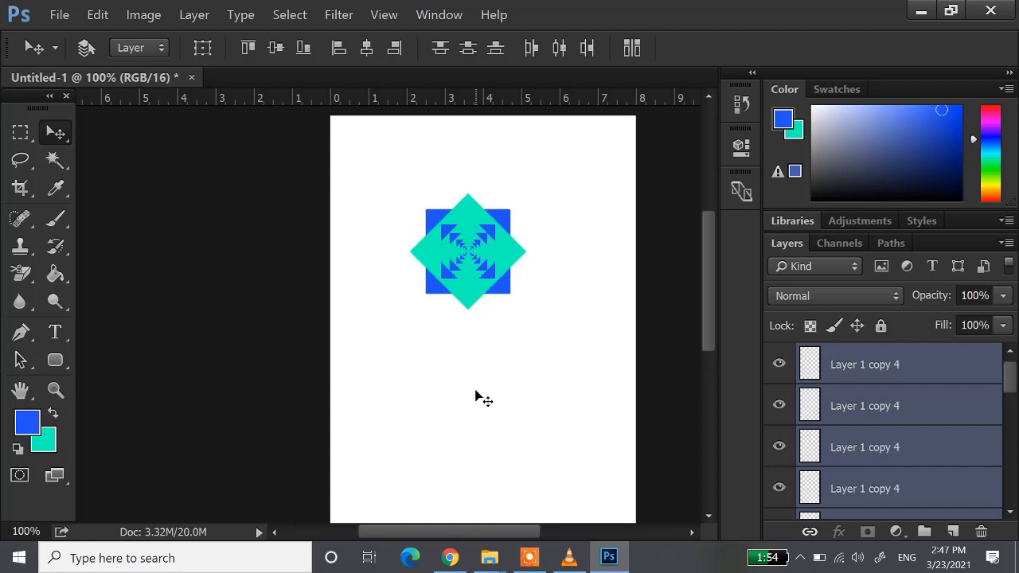
# Step: Select every star layer from the topmost copy to Layer 1 and align them by their vertical centers
pyautogui.click(928, 363)
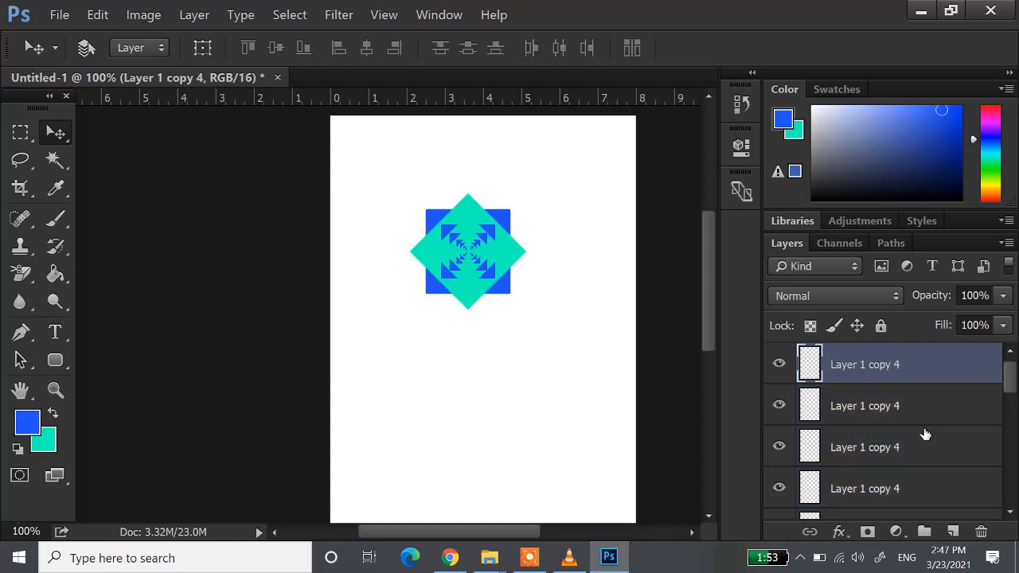
pyautogui.scroll(-5, 923, 432)
pyautogui.keyDown('shift'); pyautogui.click(901, 454); pyautogui.keyUp('shift')
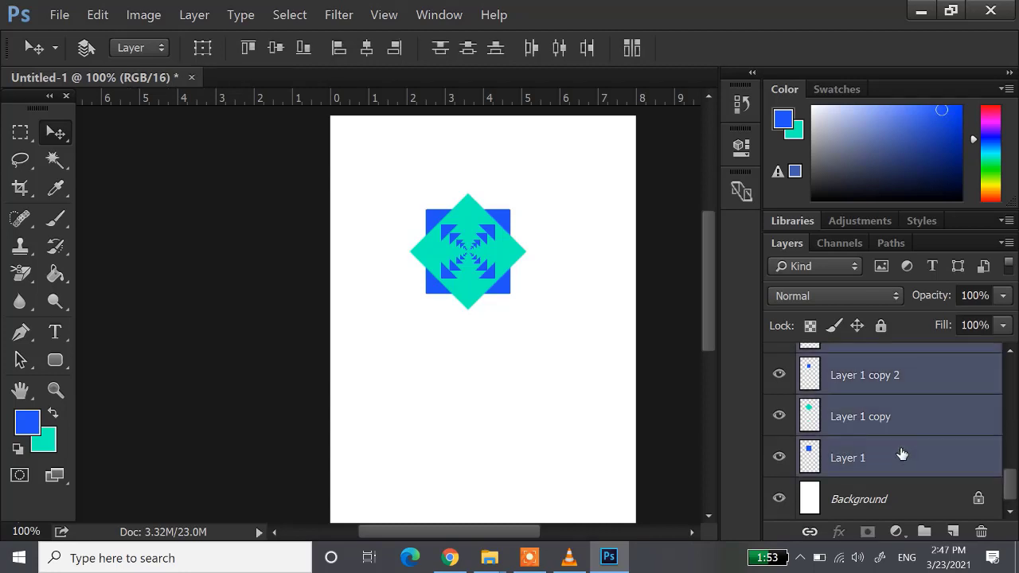
pyautogui.scroll(8, 901, 452)
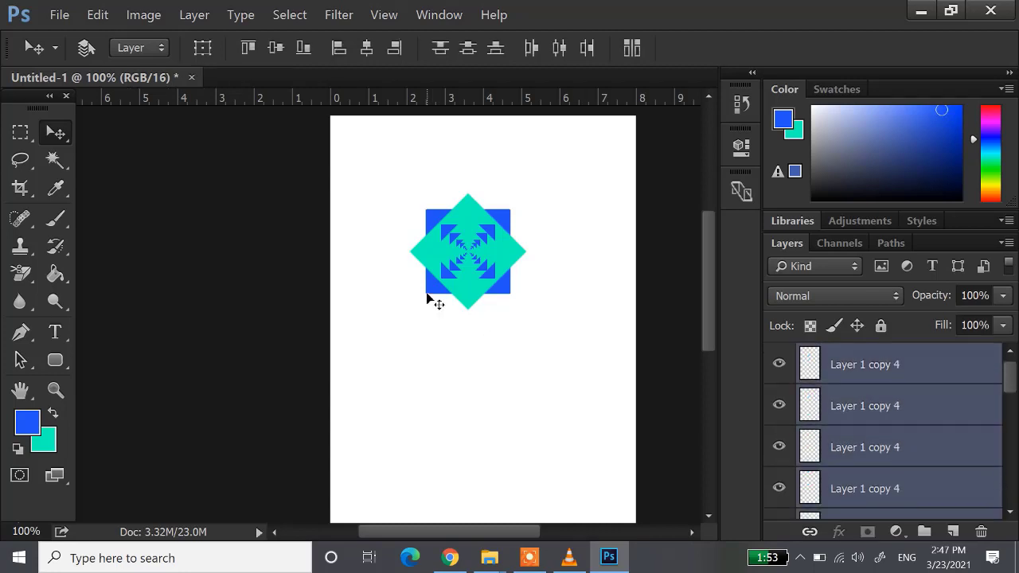
pyautogui.click(276, 50)
# Step: Group all the selected star layers and duplicate the group
pyautogui.scroll(-2, 860, 447)
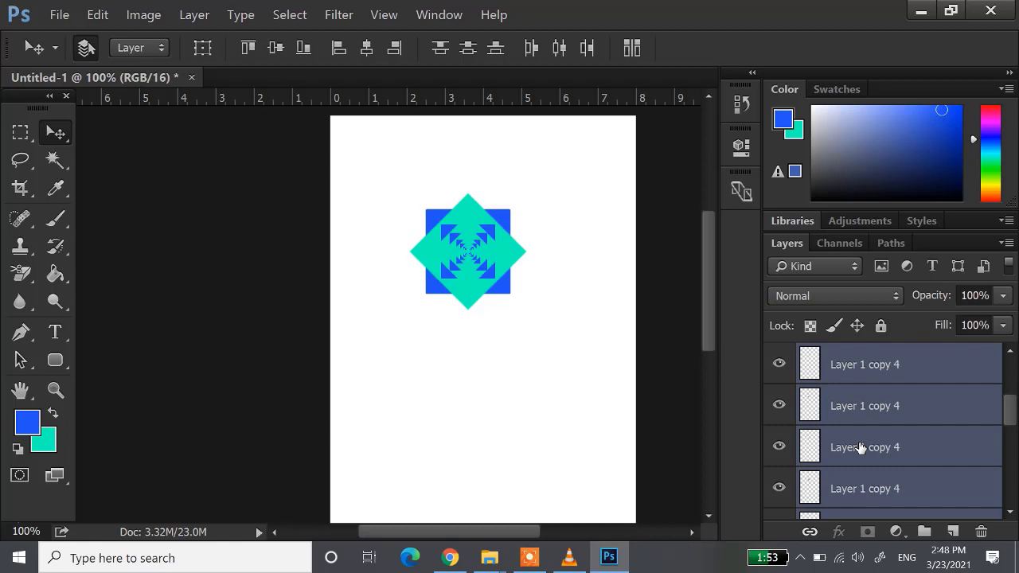
pyautogui.hotkey('ctrl', 'g')
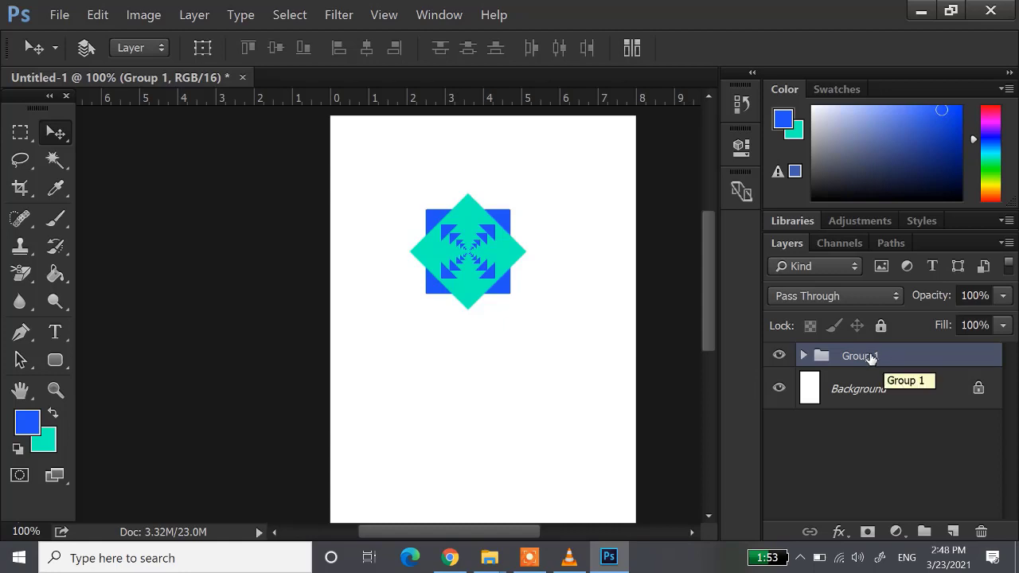
pyautogui.hotkey('ctrl', 'j')
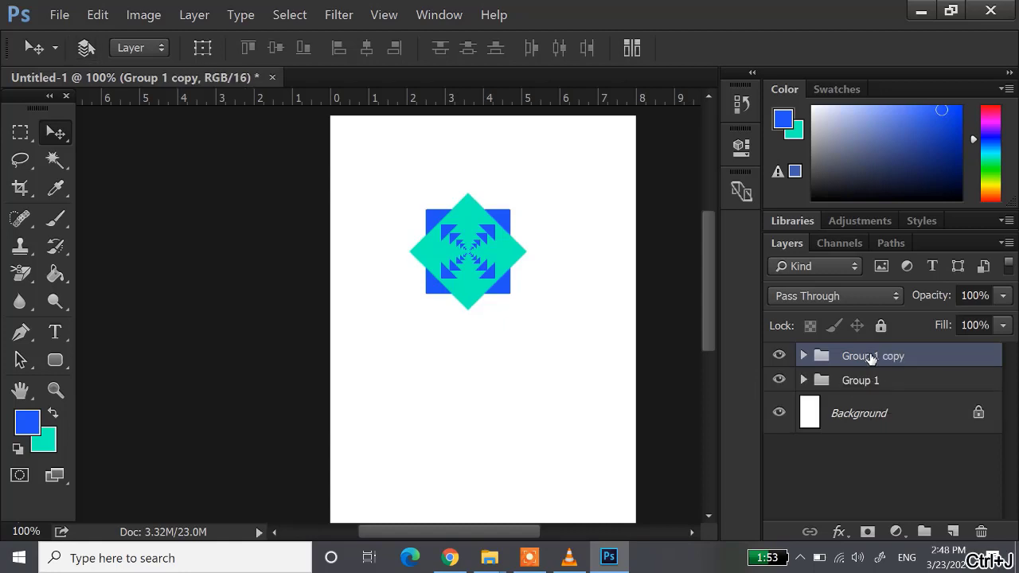
# Step: Lock the original Group 1 and hide it
pyautogui.click(878, 381)
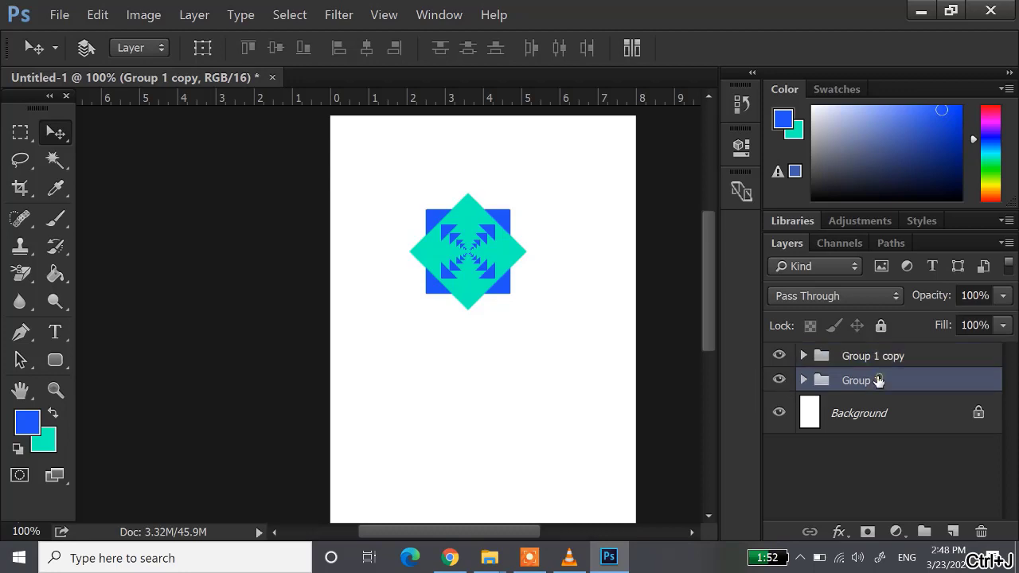
pyautogui.click(880, 324)
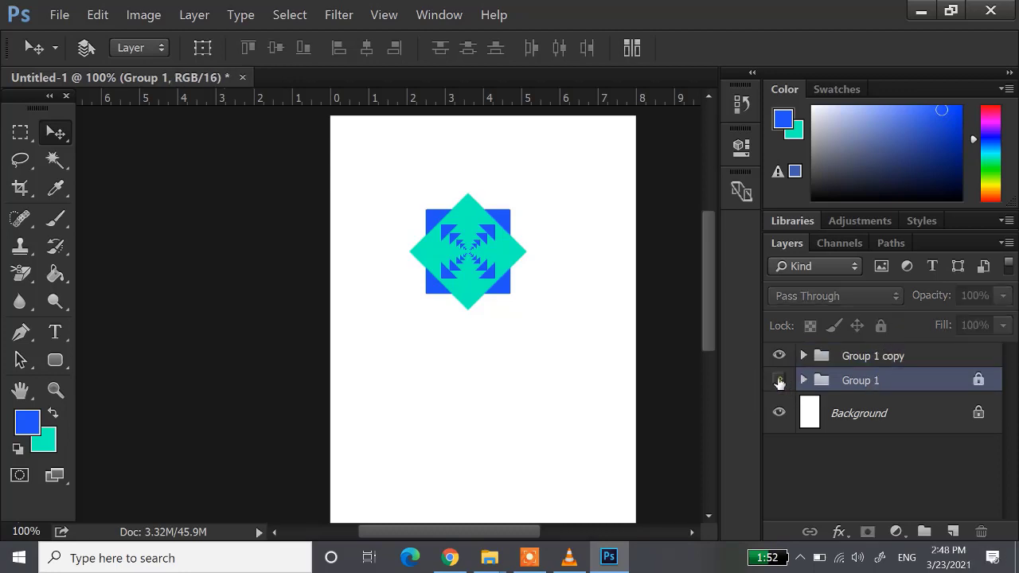
pyautogui.click(780, 380)
# Step: Merge the duplicated group into a single layer and move the star to the canvas's upper-left corner
pyautogui.click(860, 363)
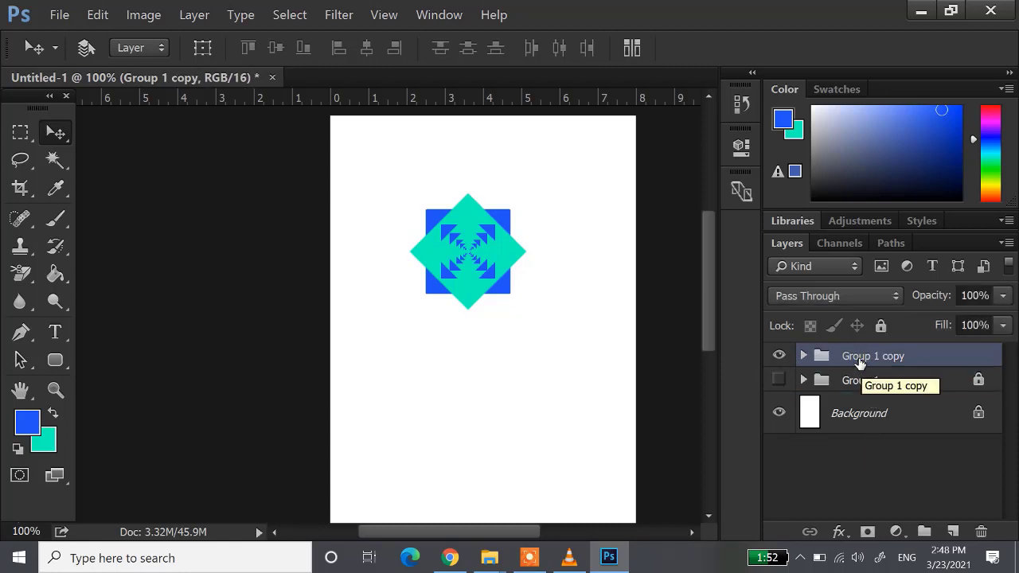
pyautogui.hotkey('ctrl', 'e')
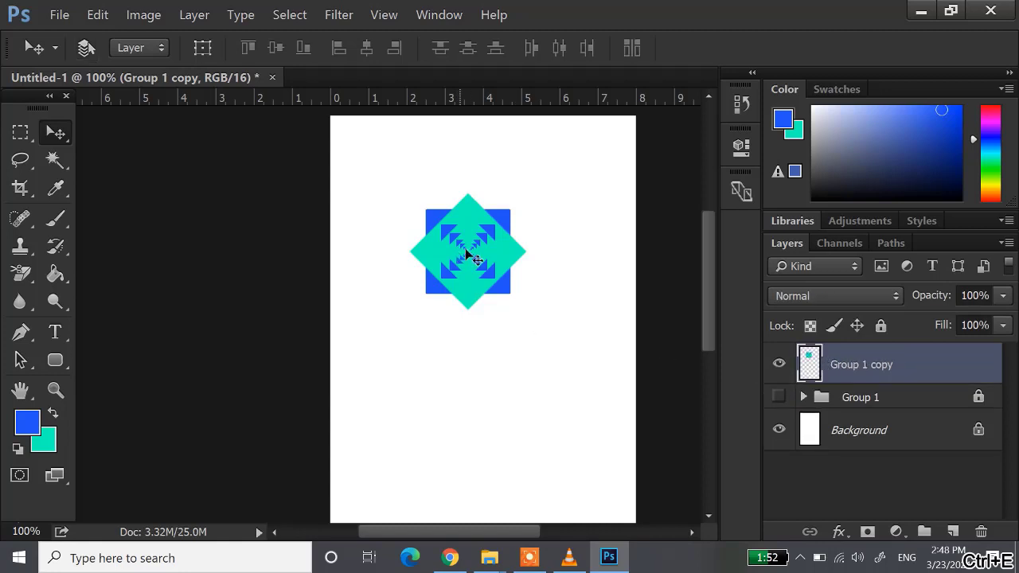
pyautogui.moveTo(471, 253); pyautogui.dragTo(396, 178)
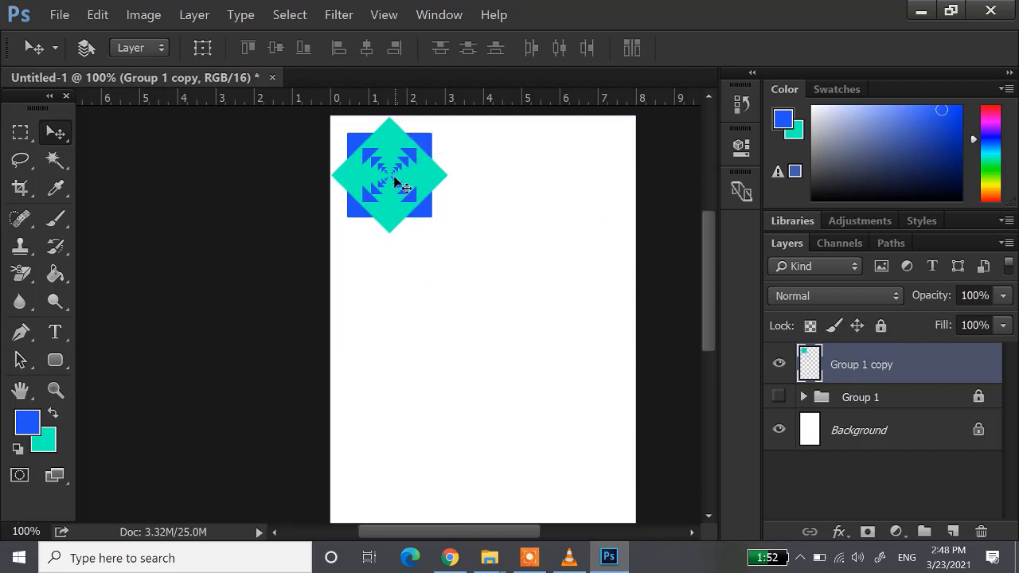
# Step: Scale the merged star proportionally to about 63%, keeping it in the canvas's upper-left corner
pyautogui.hotkey('ctrl', 't')
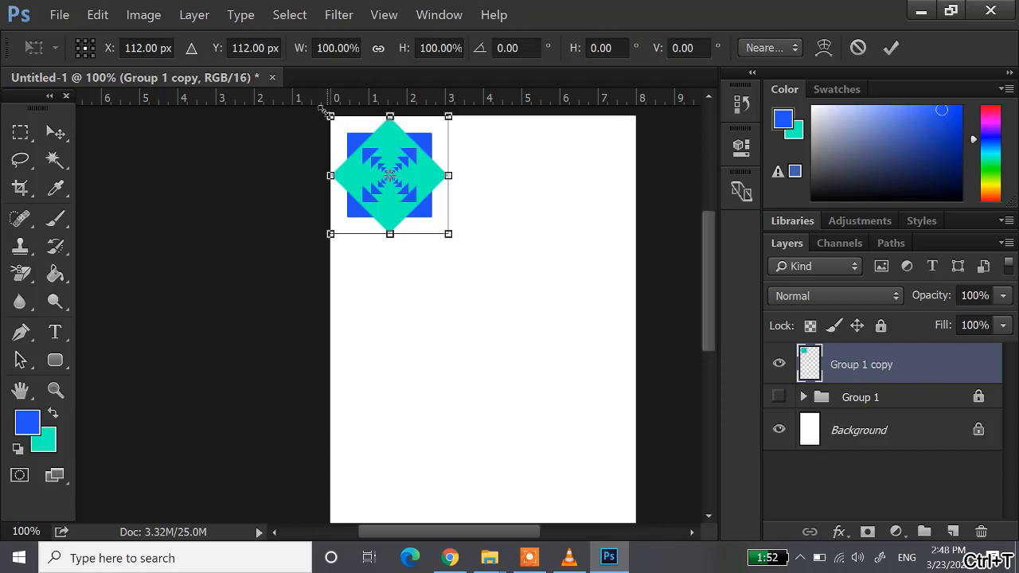
pyautogui.moveTo(327, 116); pyautogui.dragTo(360, 149)
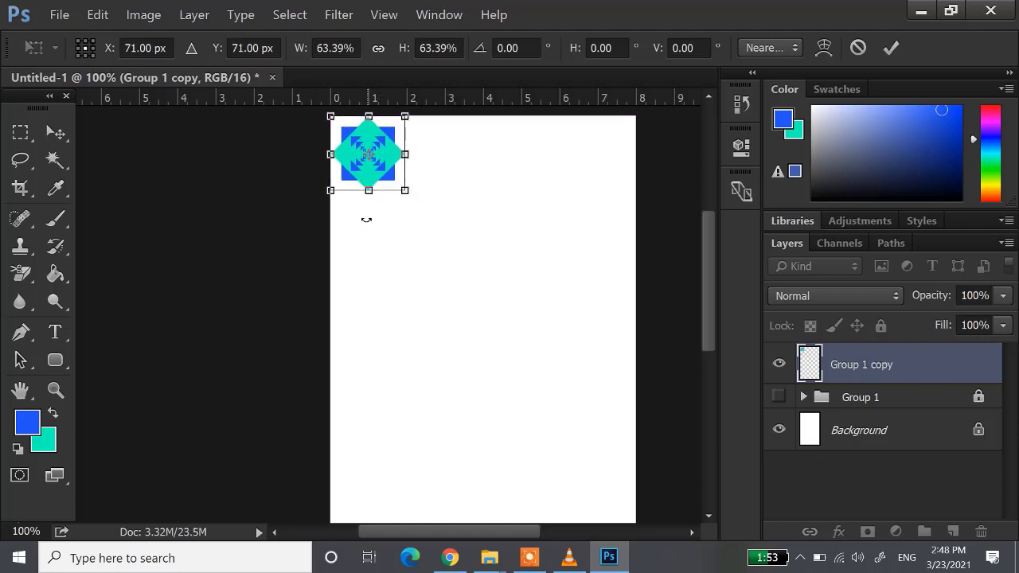
pyautogui.press('Return')
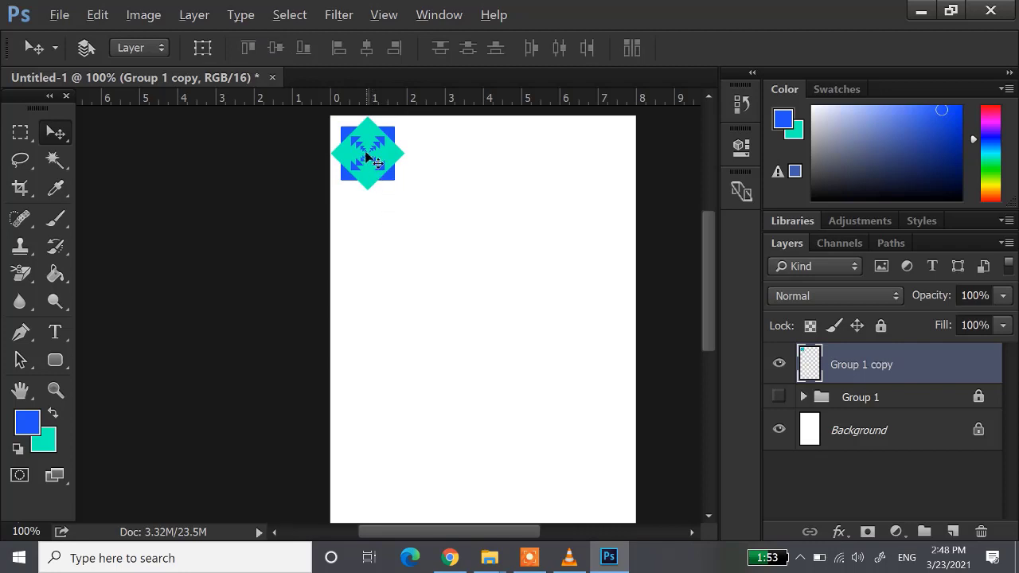
# Step: Duplicate the small star four times straight down to form a column of five touching stars along the canvas's left edge
pyautogui.keyDown('alt'); pyautogui.moveTo(366, 157); pyautogui.dragTo(367, 460); pyautogui.keyUp('alt')
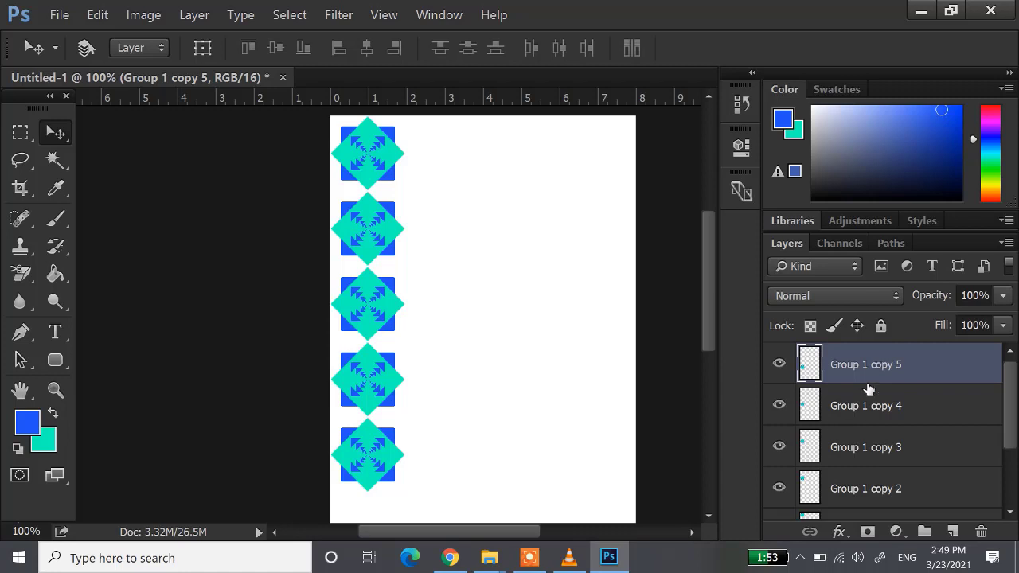
# Step: Select all five star layers in the column and distribute them by their left edges
pyautogui.scroll(-2, 879, 364)
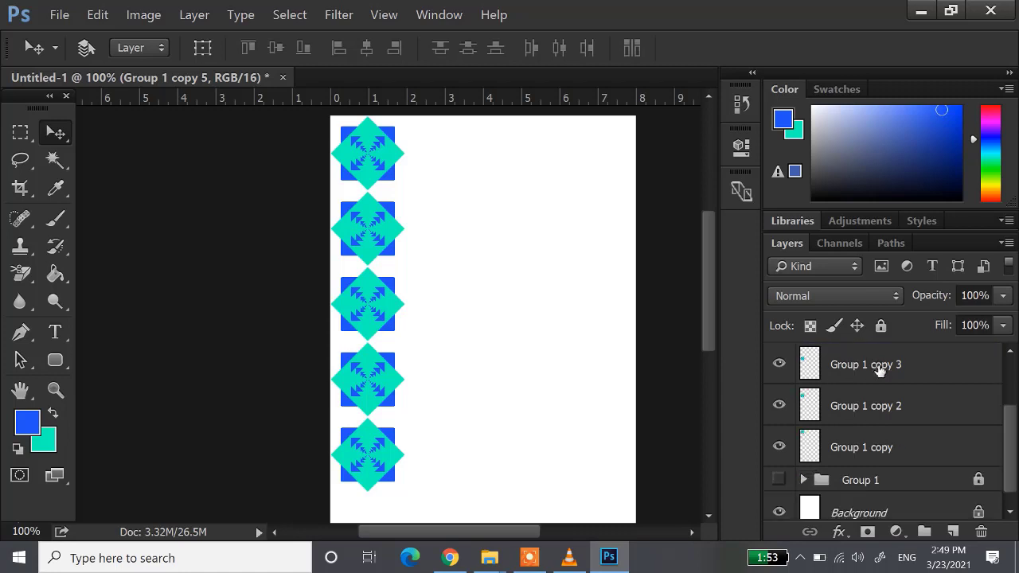
pyautogui.keyDown('shift'); pyautogui.click(880, 447); pyautogui.keyUp('shift')
pyautogui.scroll(3, 411, 328)
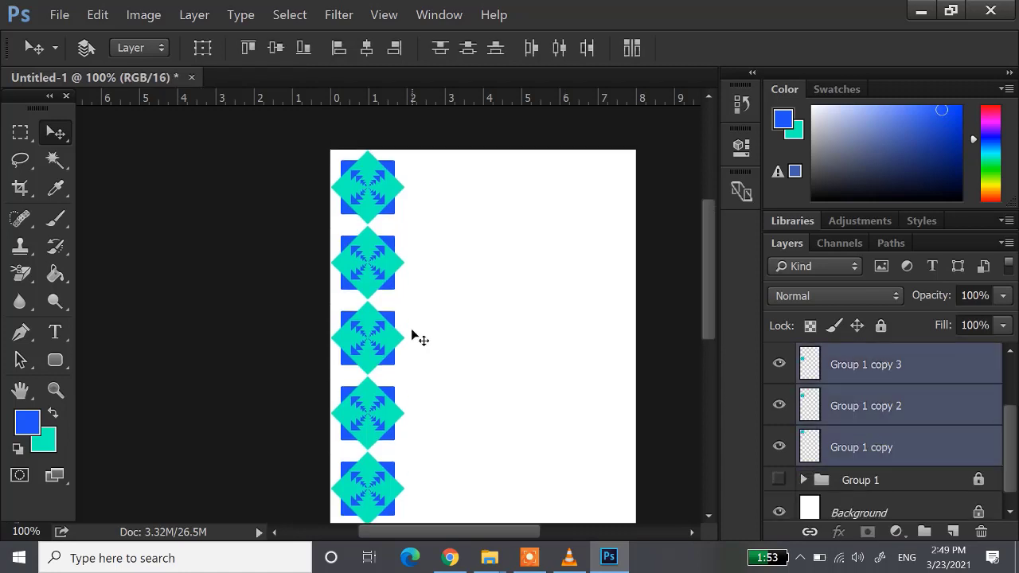
pyautogui.scroll(-2, 398, 270)
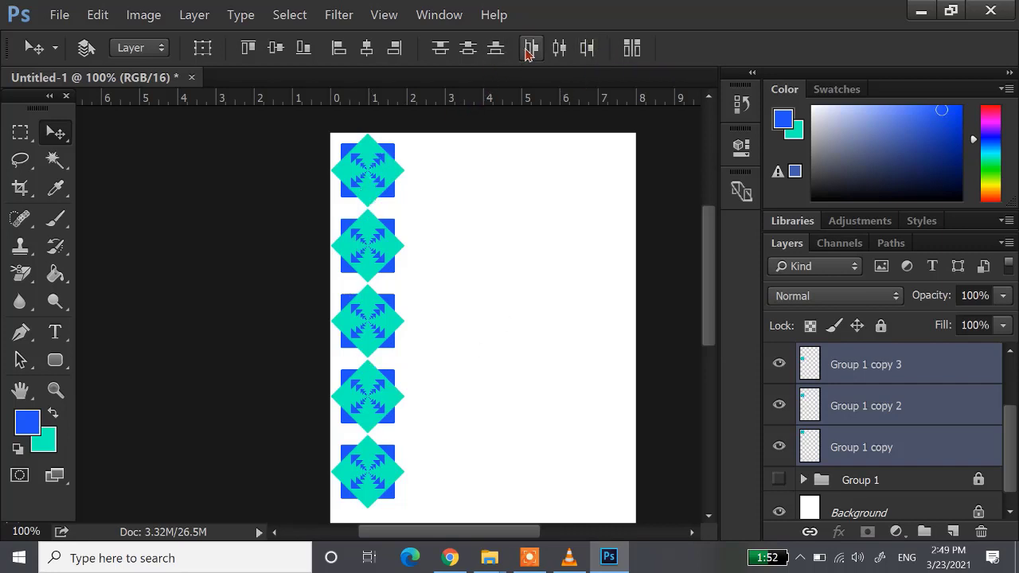
pyautogui.click(525, 50)
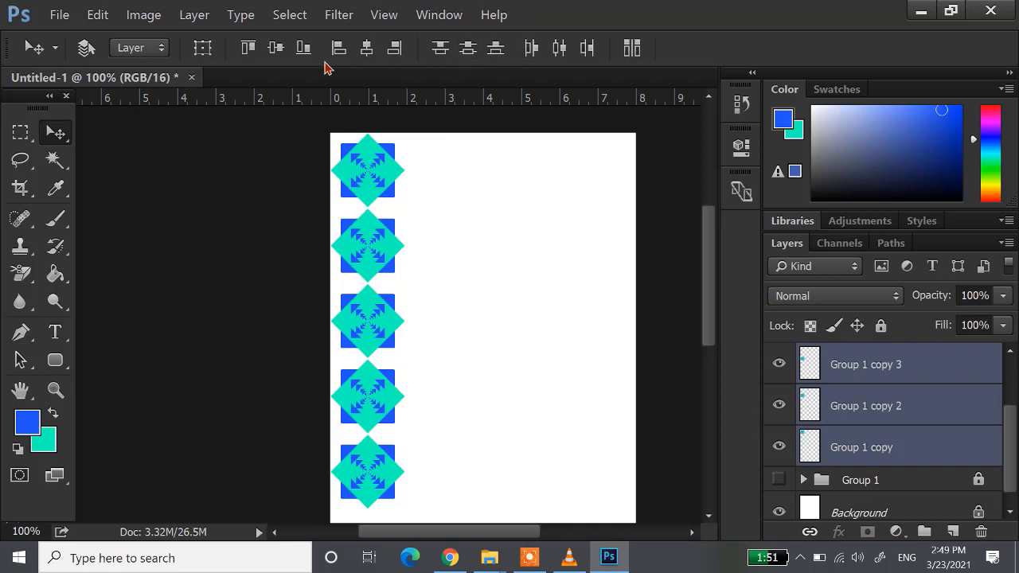
# Step: Merge the five horizontally centre-aligned stars into one layer and duplicate that column three times to the right, forming four touching columns
pyautogui.click(367, 49)
pyautogui.hotkey('ctrl', 'e')
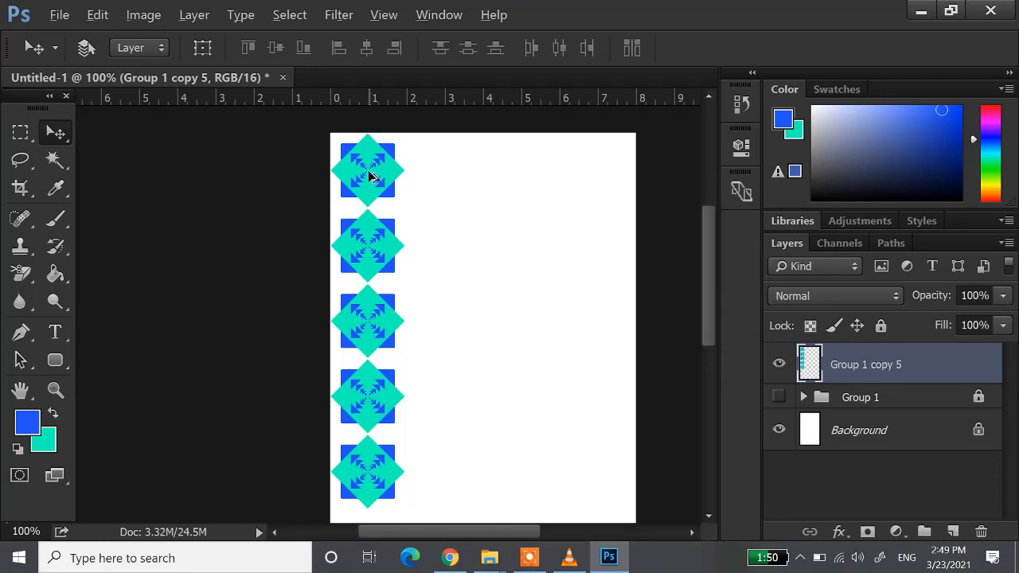
pyautogui.moveTo(370, 172); pyautogui.dragTo(610, 141)
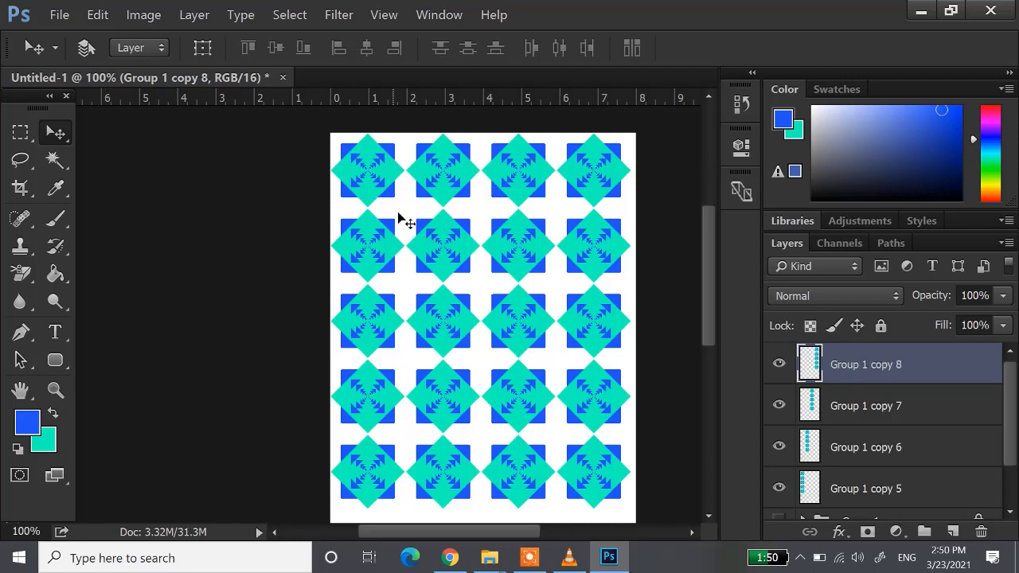
# Step: Set the foreground colour to green 52ec6f and fill the Background layer with it using the Paint Bucket tool
pyautogui.scroll(-2, 947, 430)
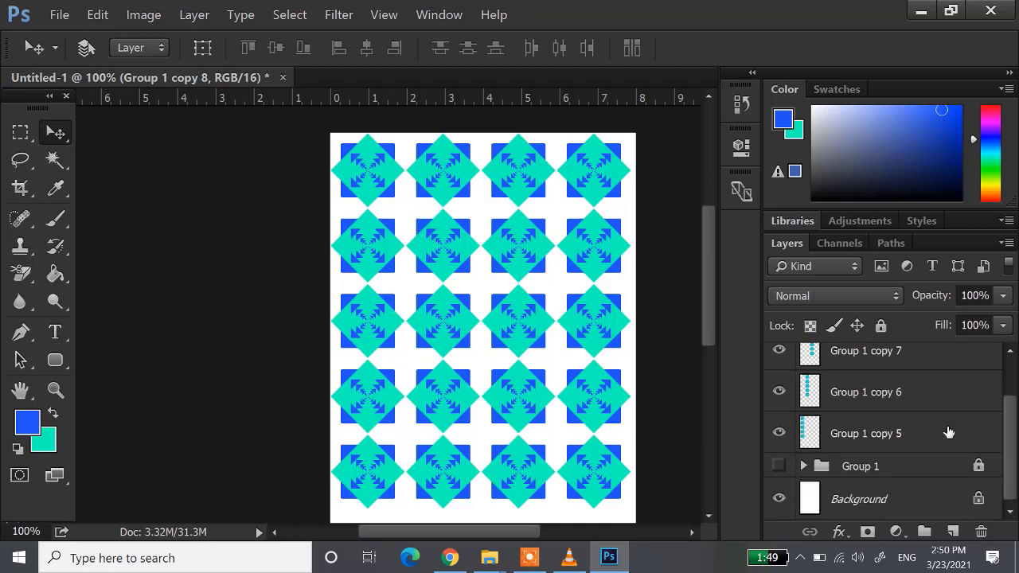
pyautogui.click(878, 501)
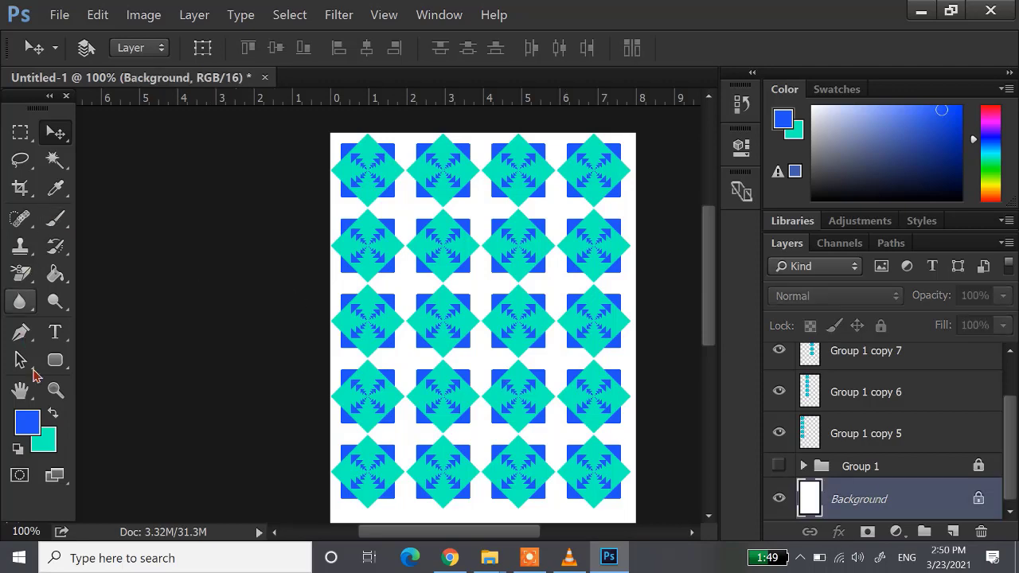
pyautogui.click(33, 433)
pyautogui.moveTo(259, 207)
pyautogui.mouseDown()
pyautogui.moveTo(323, 143)
pyautogui.moveTo(417, 185)
pyautogui.mouseUp()
pyautogui.moveTo(517, 253)
pyautogui.mouseDown()
pyautogui.moveTo(529, 308)
pyautogui.moveTo(530, 267)
pyautogui.mouseUp()
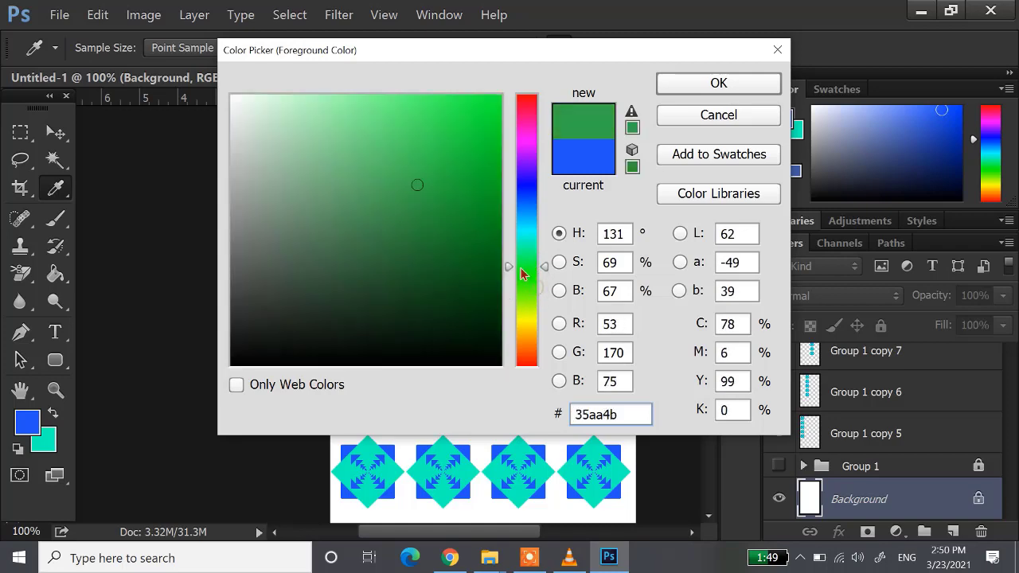
pyautogui.click(407, 115)
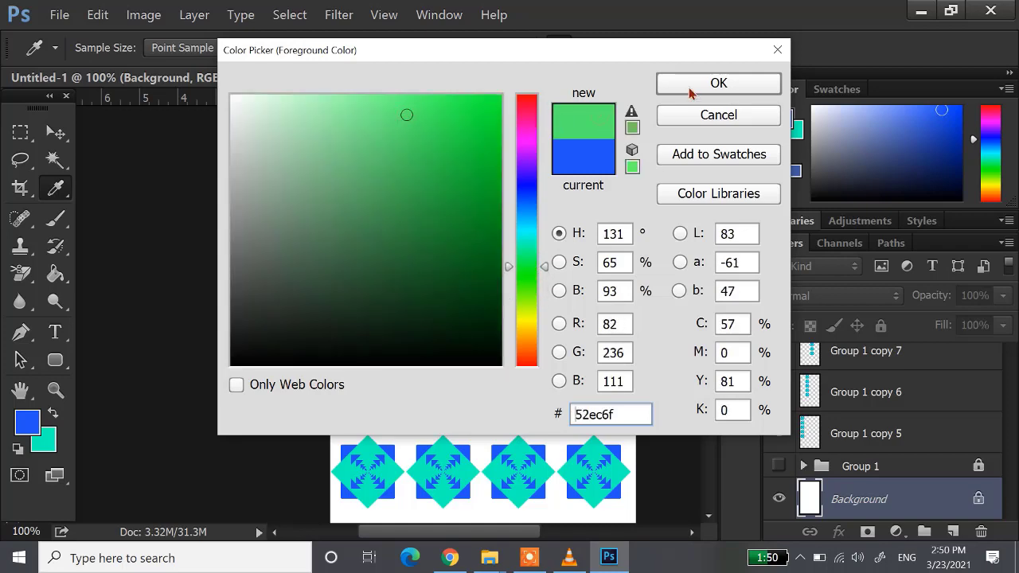
pyautogui.click(690, 90)
pyautogui.press('v')
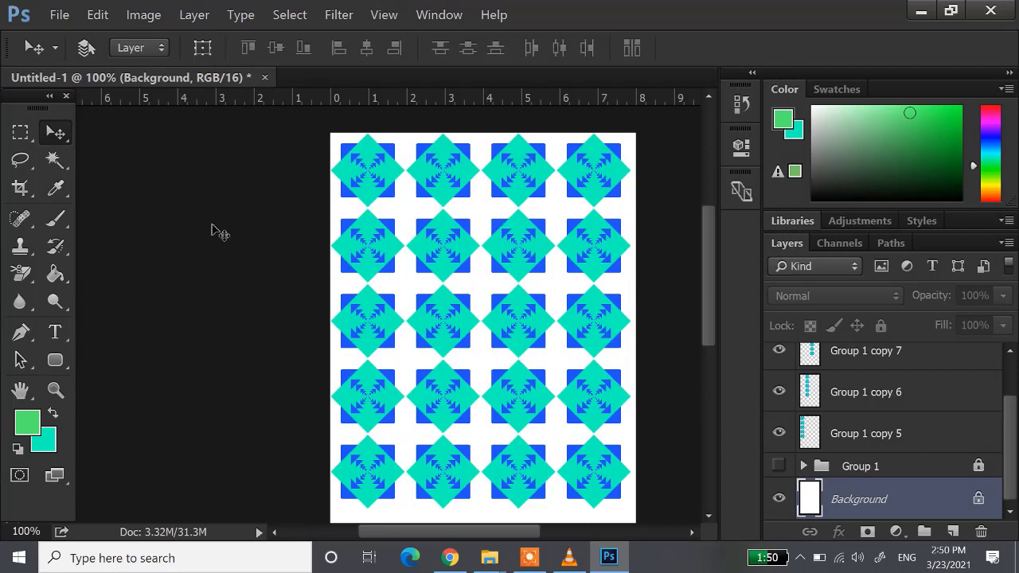
pyautogui.click(55, 274)
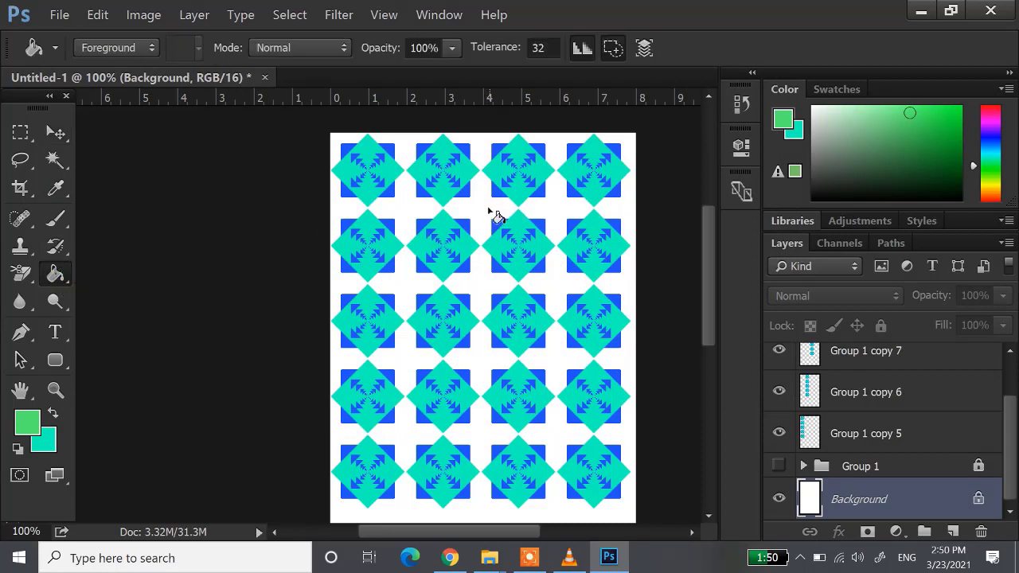
pyautogui.click(495, 215)
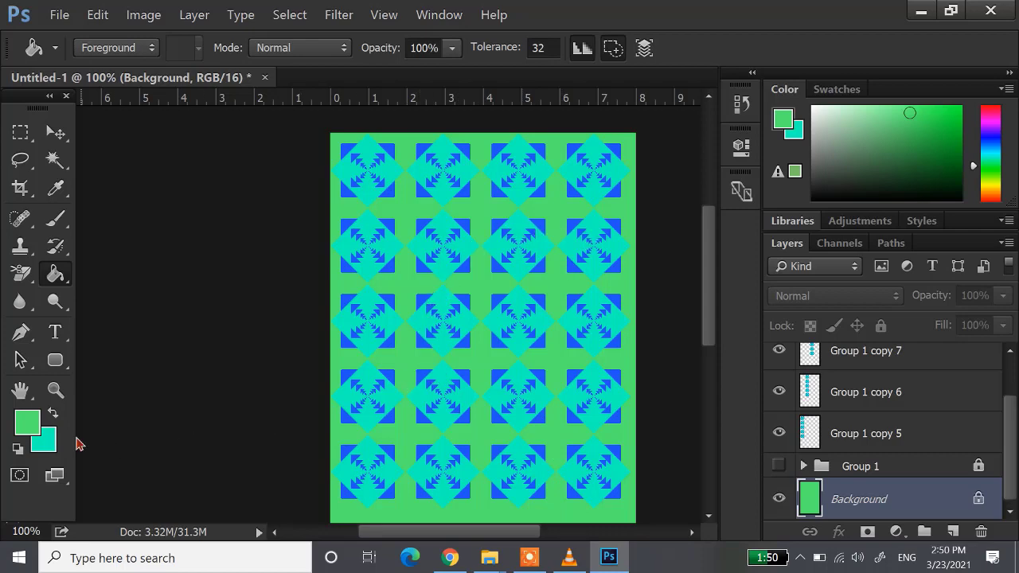
# Step: Set the foreground colour to red f60d39 and fill the Background layer with it
pyautogui.click(34, 428)
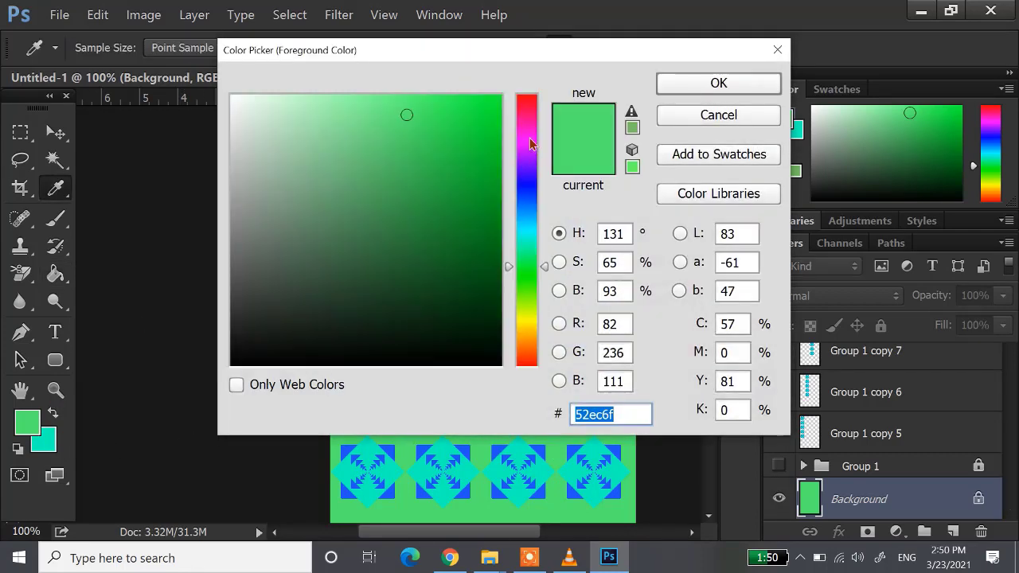
pyautogui.moveTo(535, 112); pyautogui.dragTo(536, 104)
pyautogui.click(487, 105)
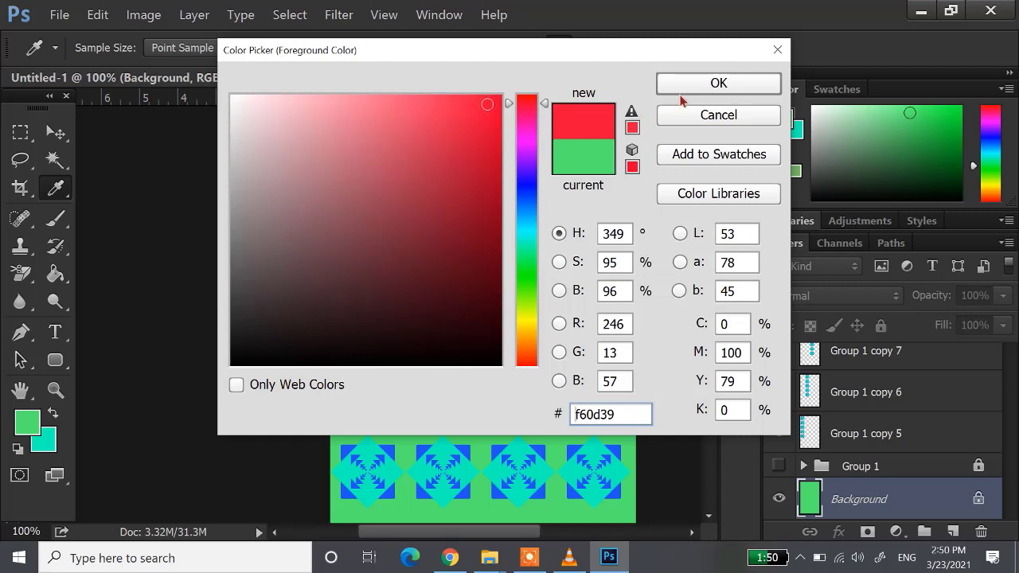
pyautogui.click(719, 83)
pyautogui.click(480, 212)
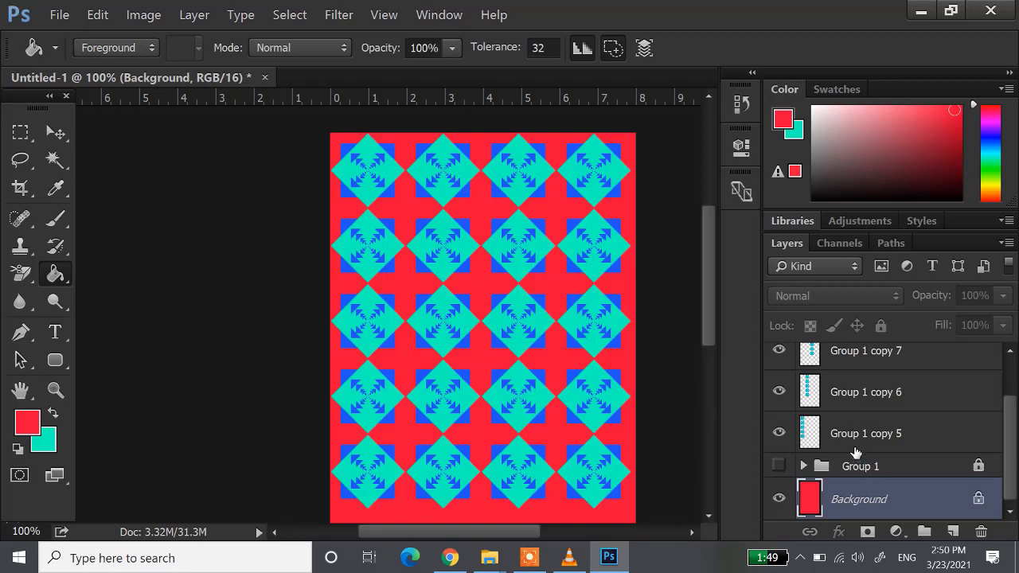
# Step: Show and expand the hidden Group 1 to examine its original star layers, and hide the group again
pyautogui.scroll(1, 850, 449)
pyautogui.scroll(-1, 853, 459)
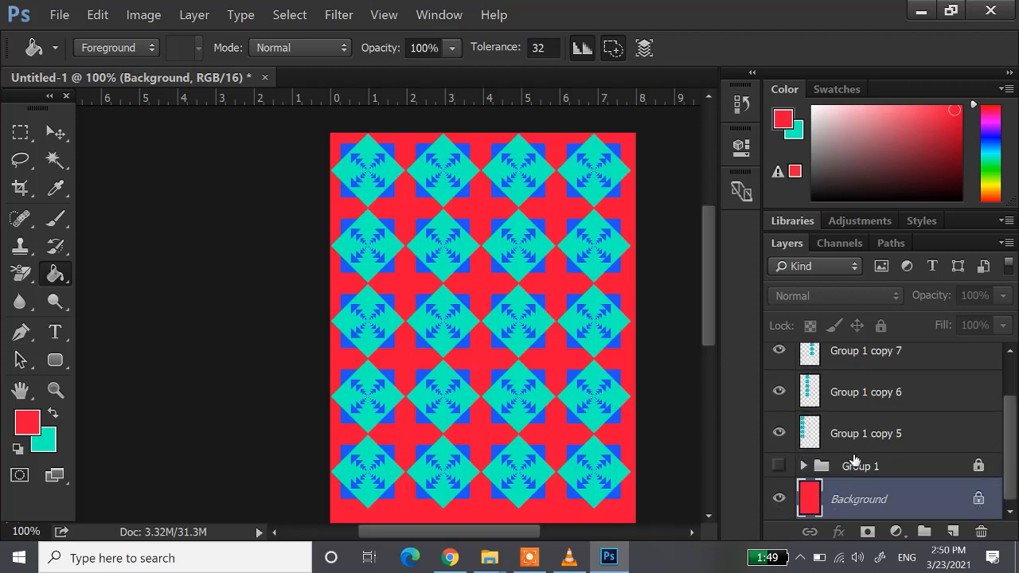
pyautogui.click(778, 466)
pyautogui.click(801, 466)
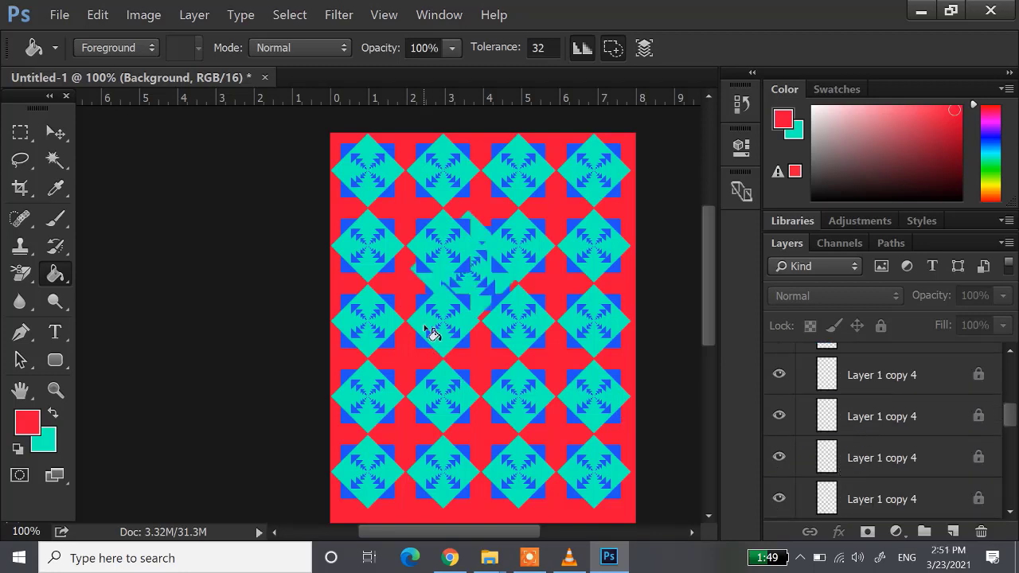
pyautogui.scroll(2, 808, 402)
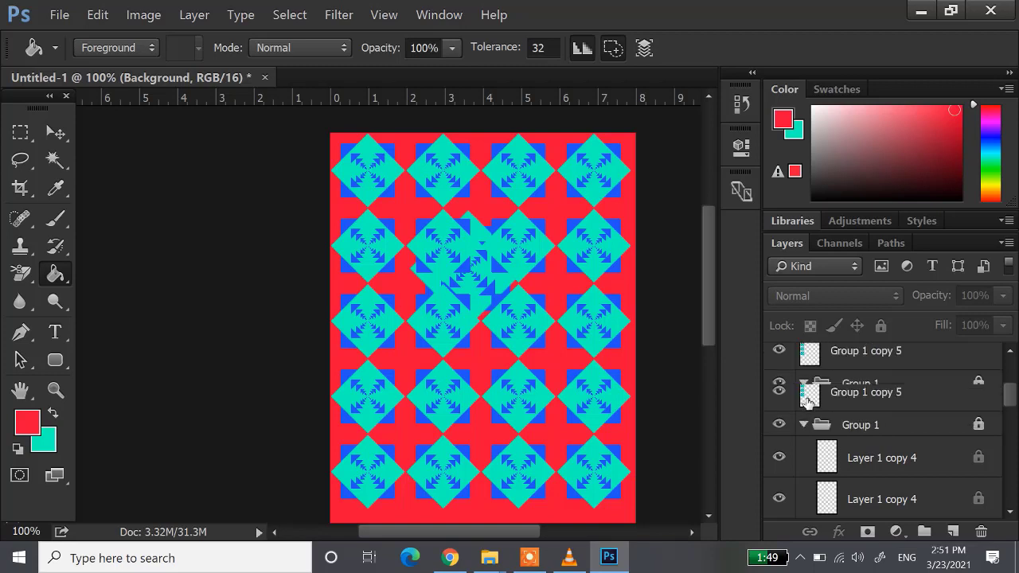
pyautogui.moveTo(808, 402); pyautogui.dragTo(807, 404)
pyautogui.click(776, 424)
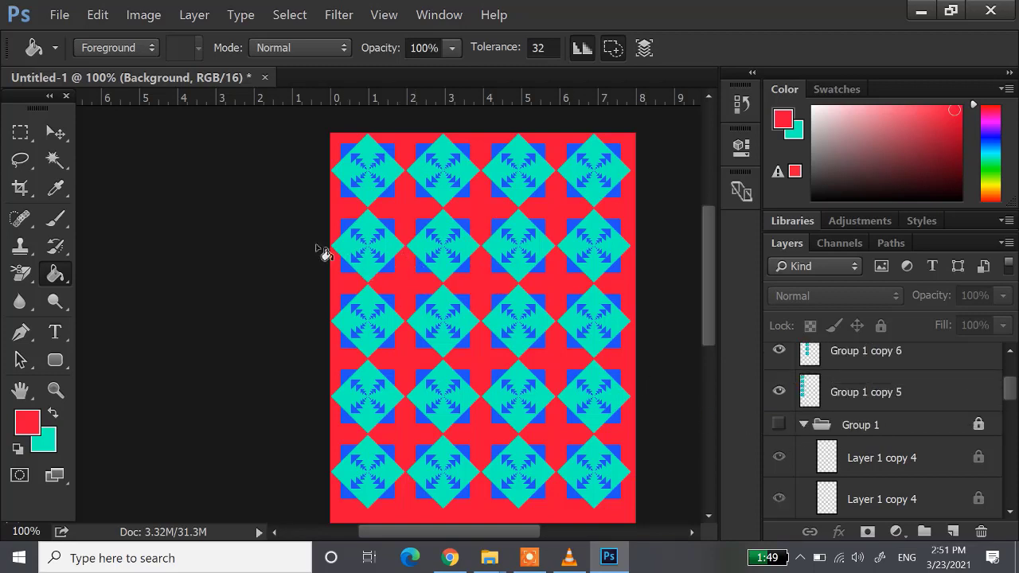
# Step: Examine the file formats offered for saving the document as a new file, and leave without saving
pyautogui.click(57, 16)
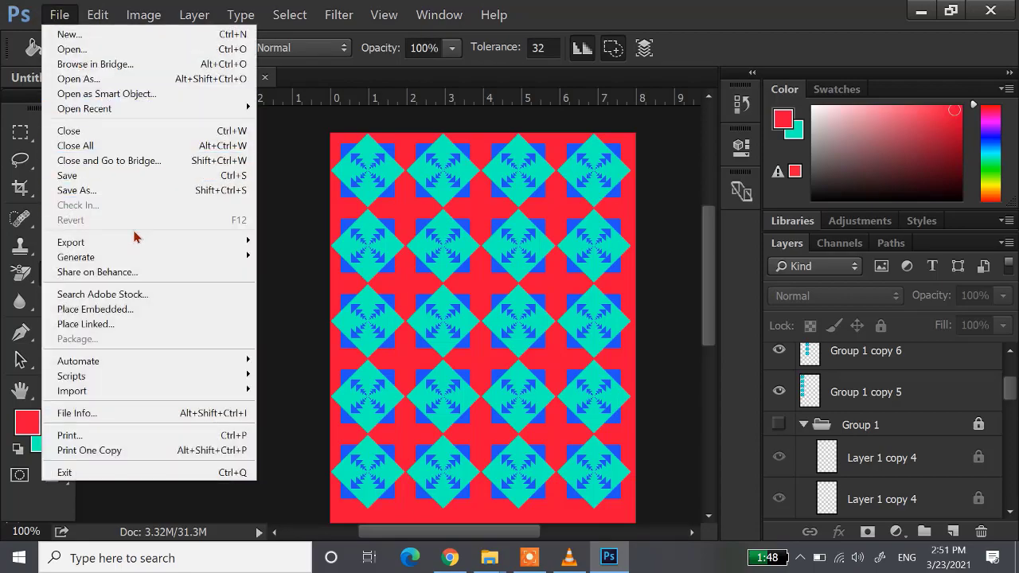
pyautogui.click(132, 191)
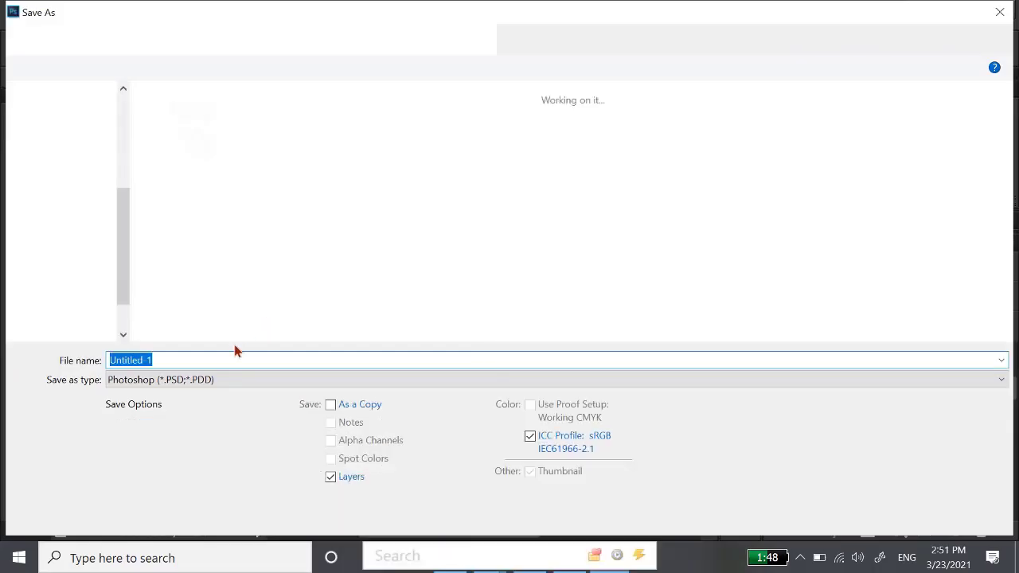
pyautogui.click(208, 379)
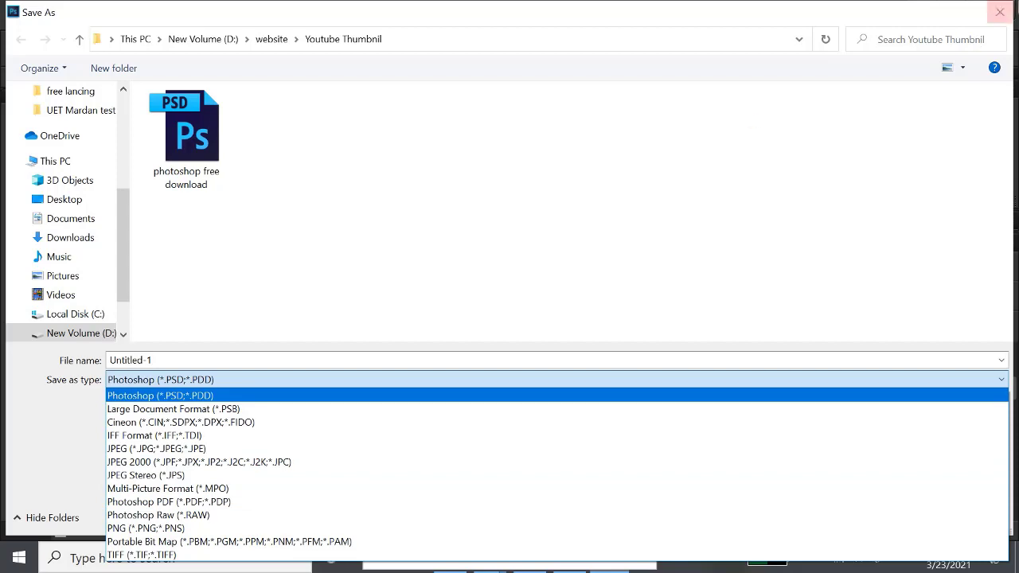
pyautogui.click(1001, 12)
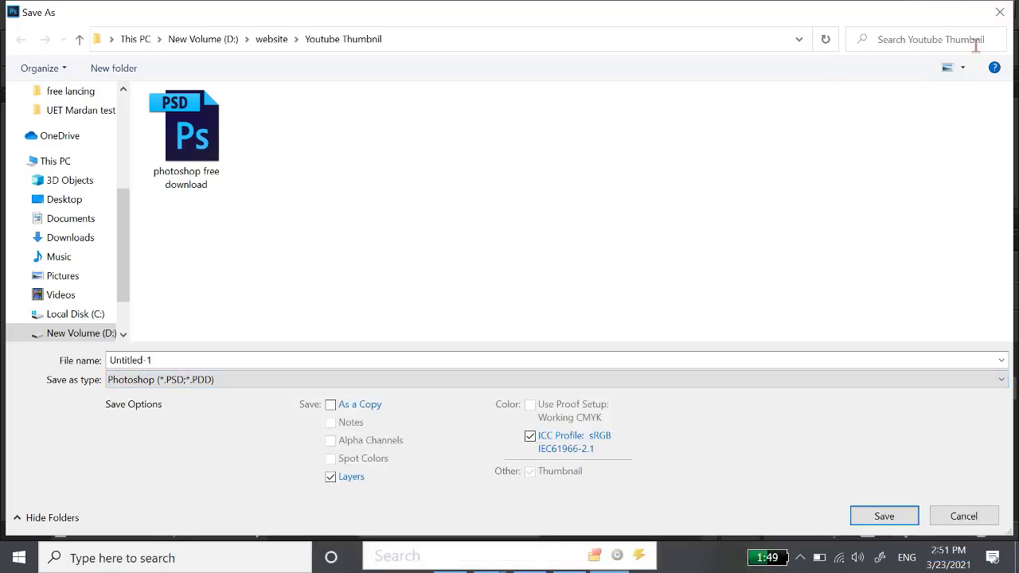
pyautogui.click(1000, 12)
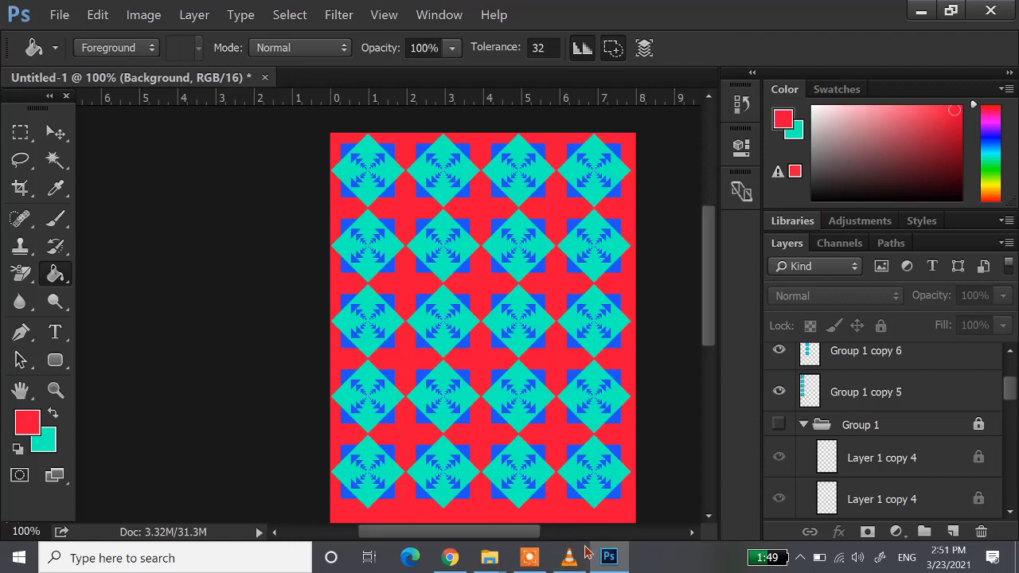